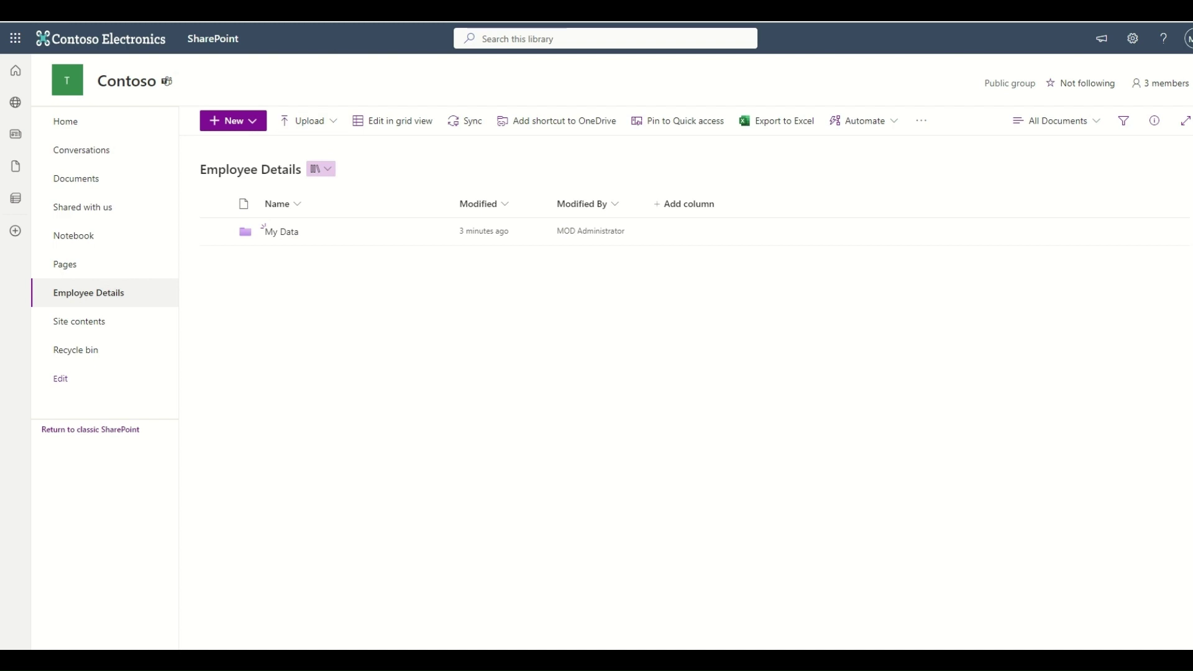
- In Power Automate, create an unnamed instant cloud flow that uses the "Manually trigger a flow" trigger
mouse_move(623, 31)
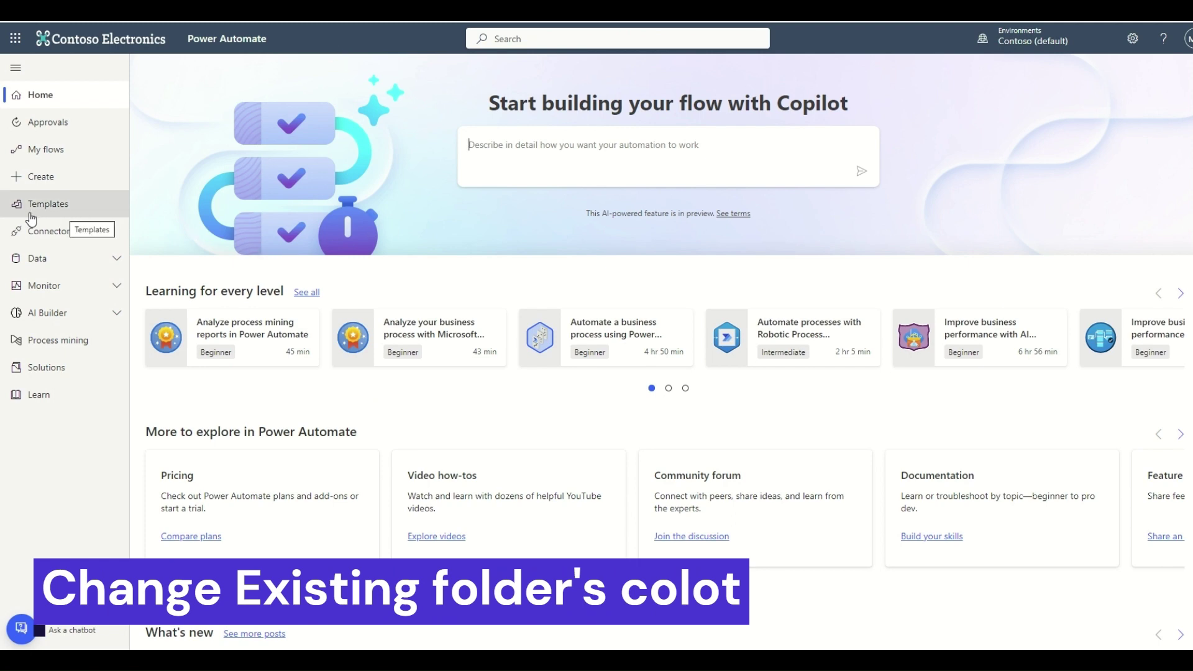
click(29, 179)
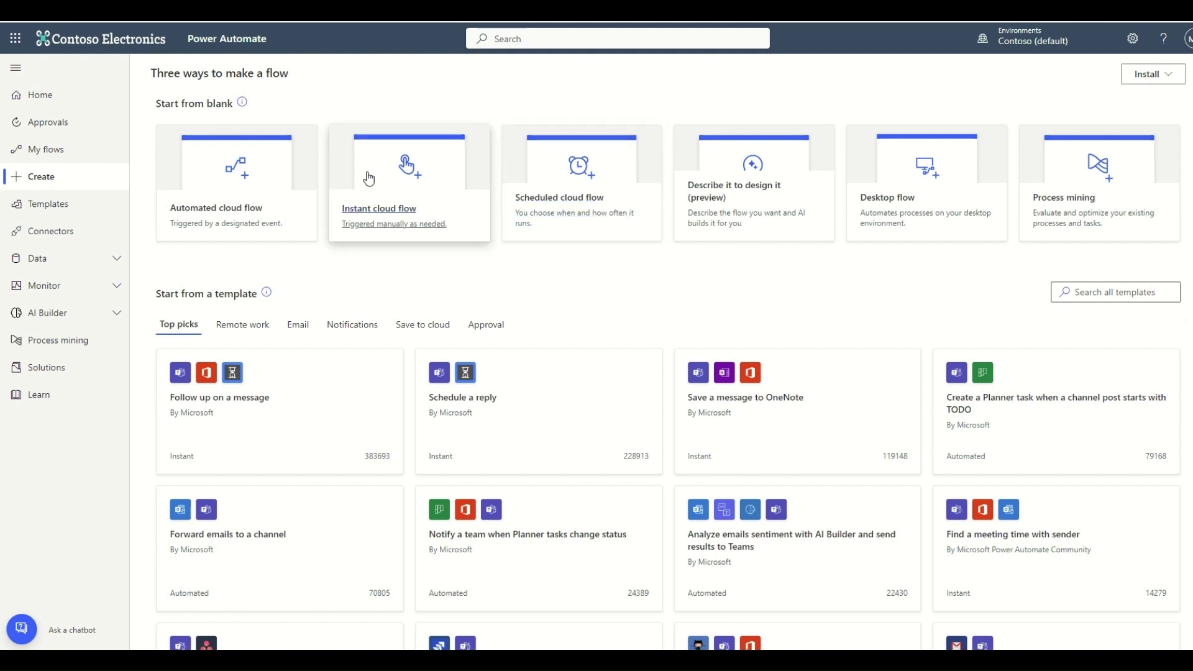
click(378, 220)
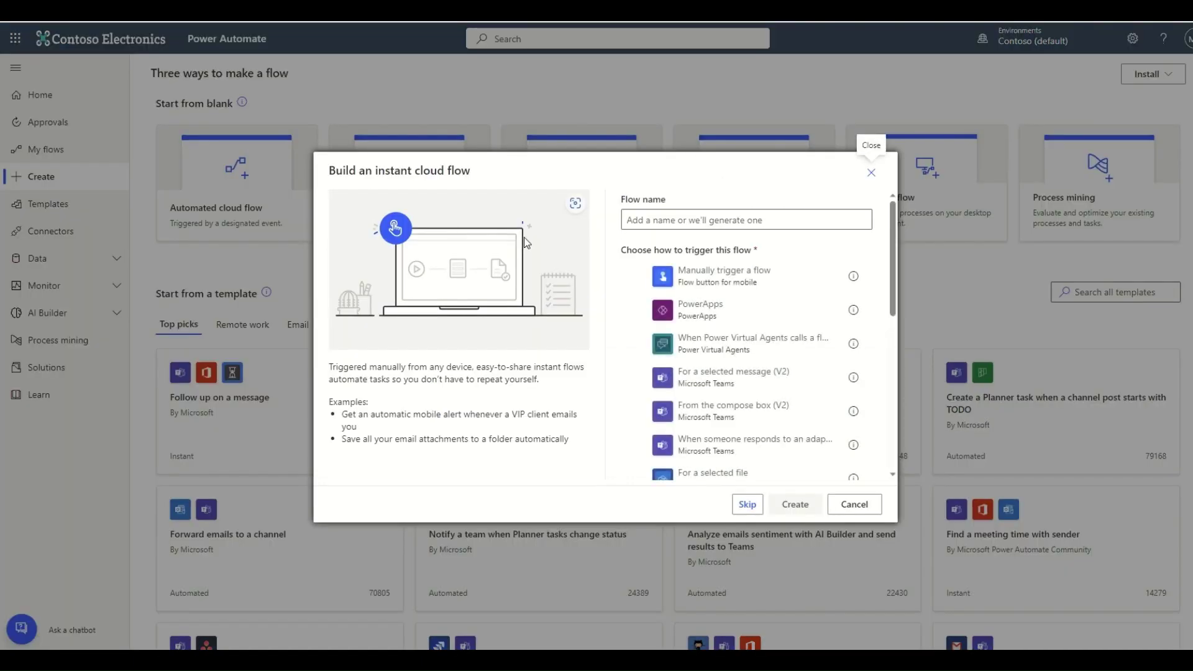
click(727, 278)
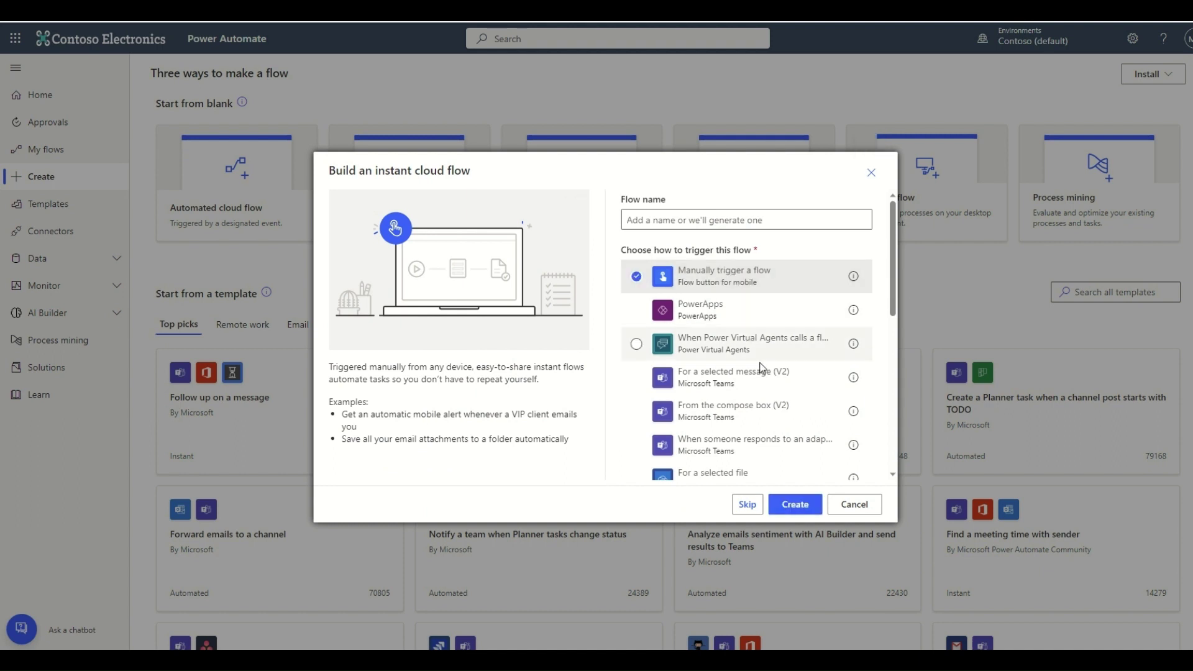
click(795, 505)
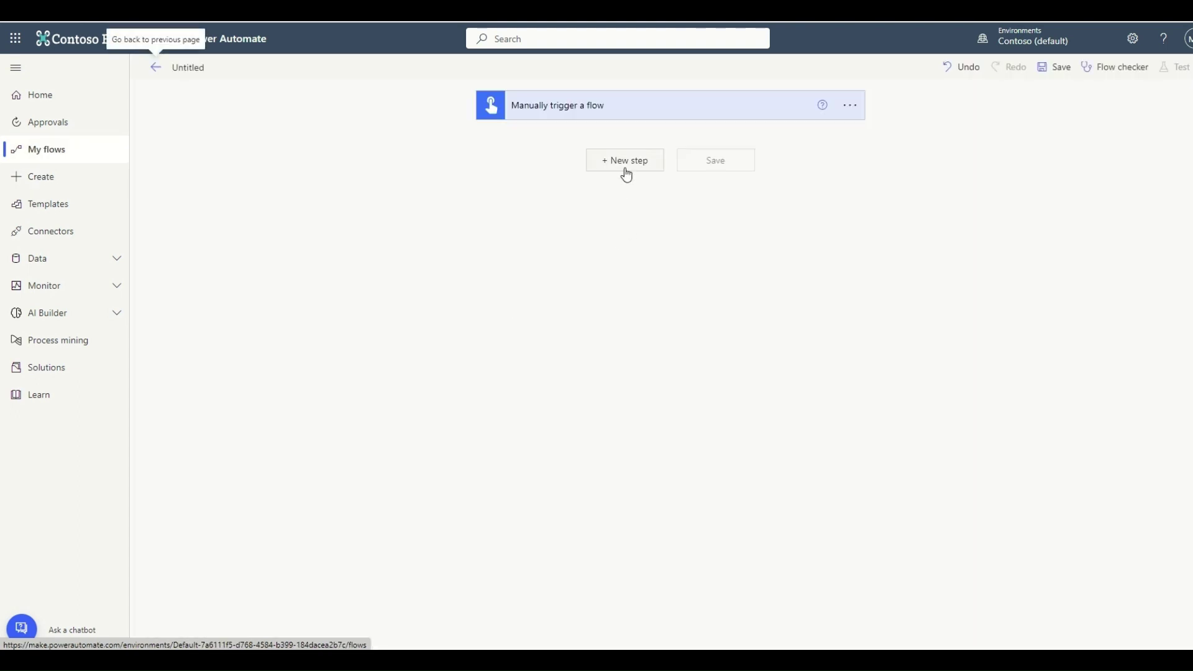
- Search the operations for "send http" and add the "Send an HTTP request to SharePoint" action after the trigger
click(625, 174)
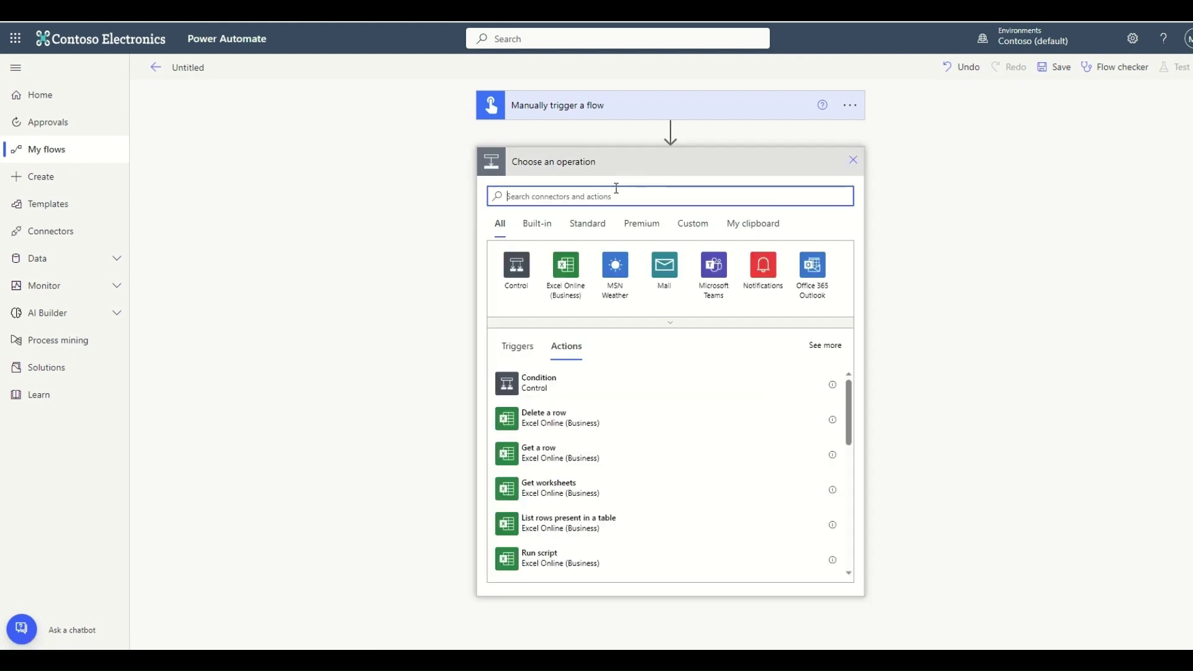
text(e)
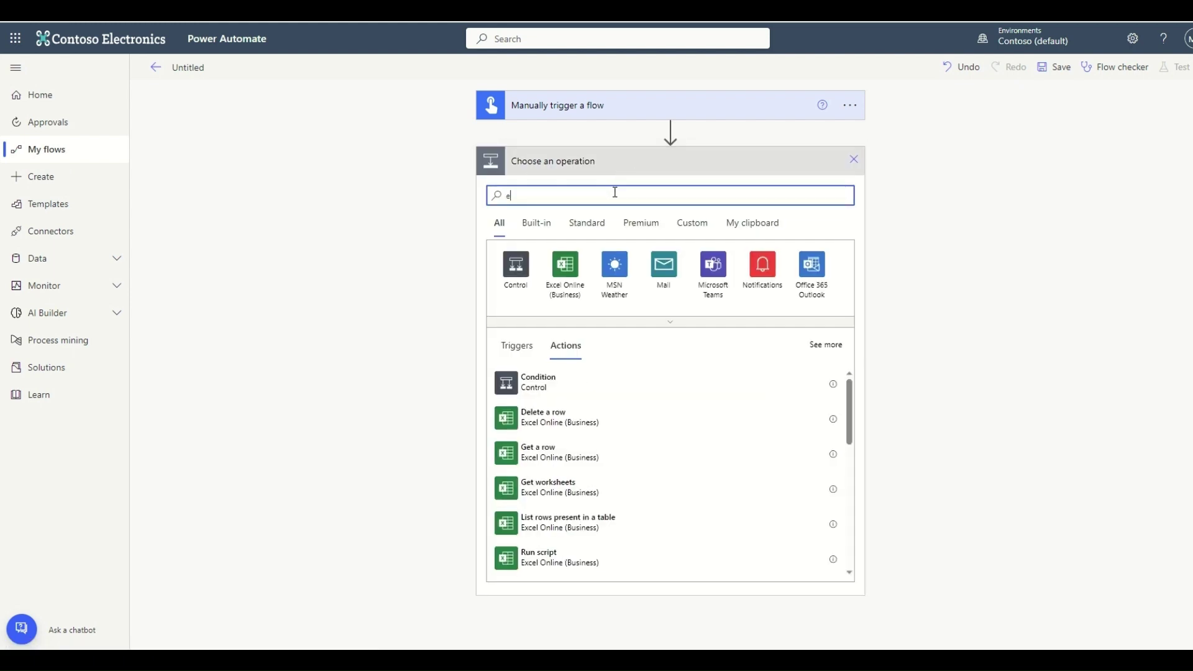
text(s)
key(BackSpace)
key(BackSpace)
text(send http)
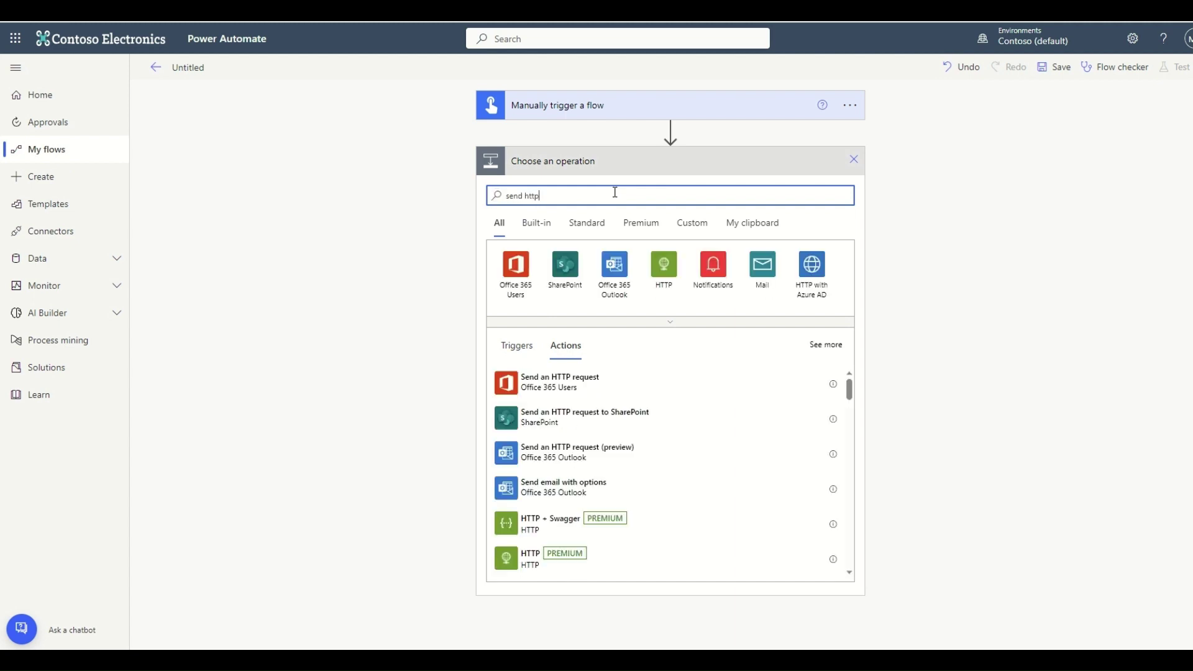
click(614, 427)
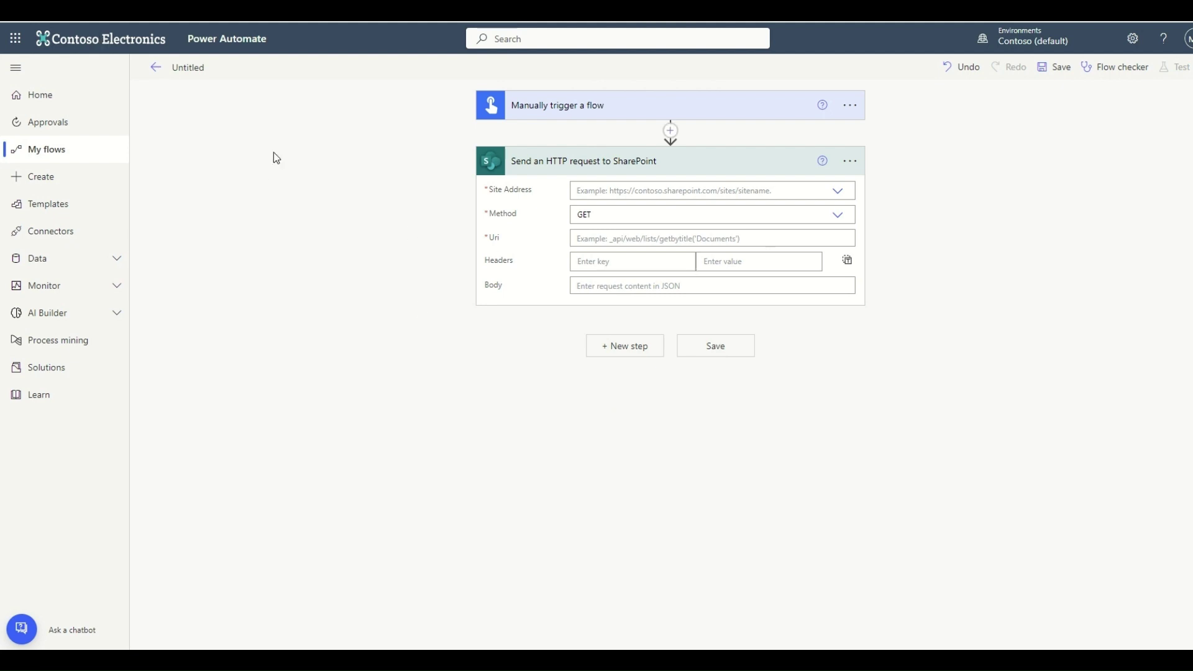
- Set the HTTP request's site address to the Contoso site (sites/TheVillage) and its method to POST
click(842, 194)
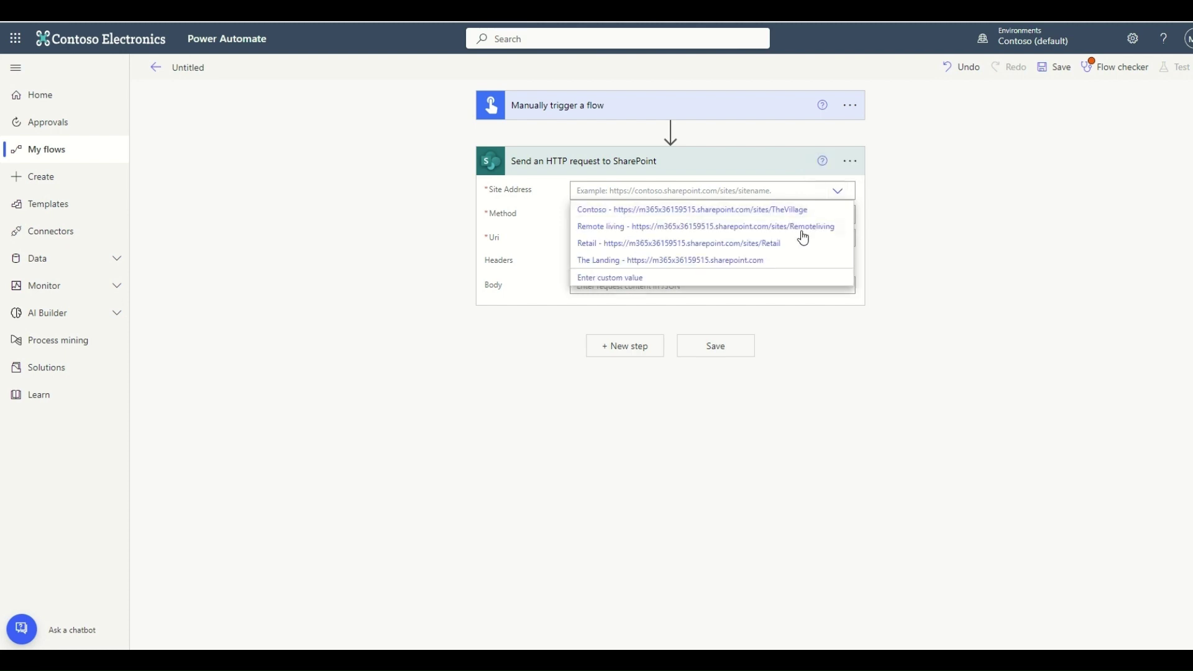
click(804, 210)
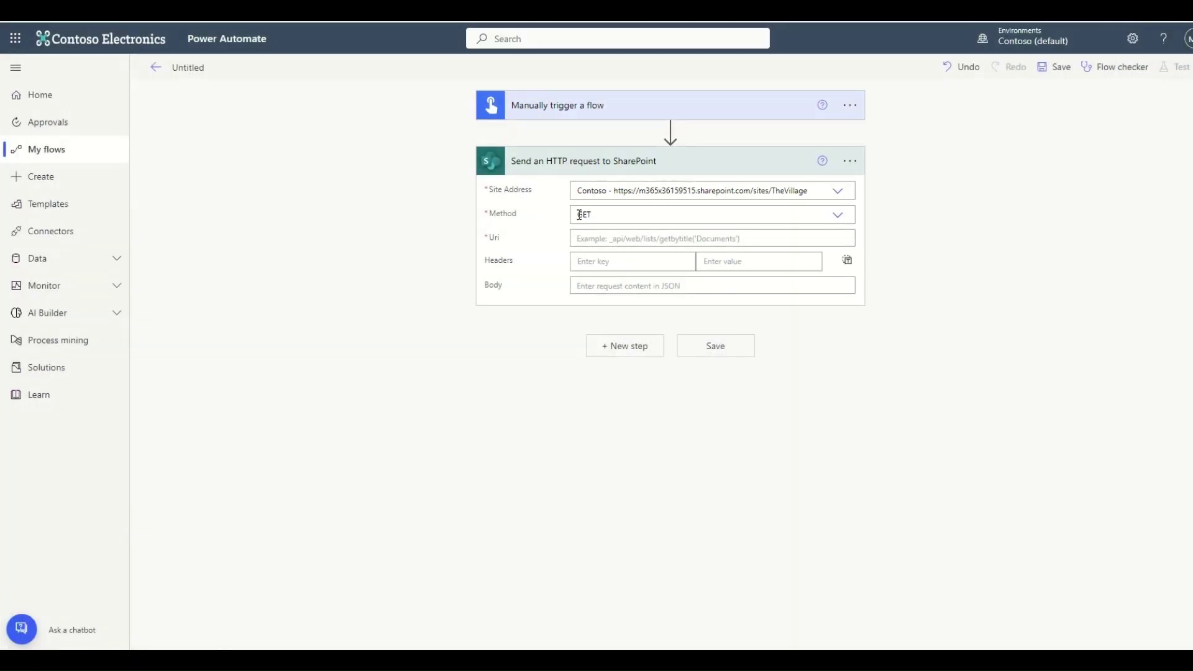
click(838, 216)
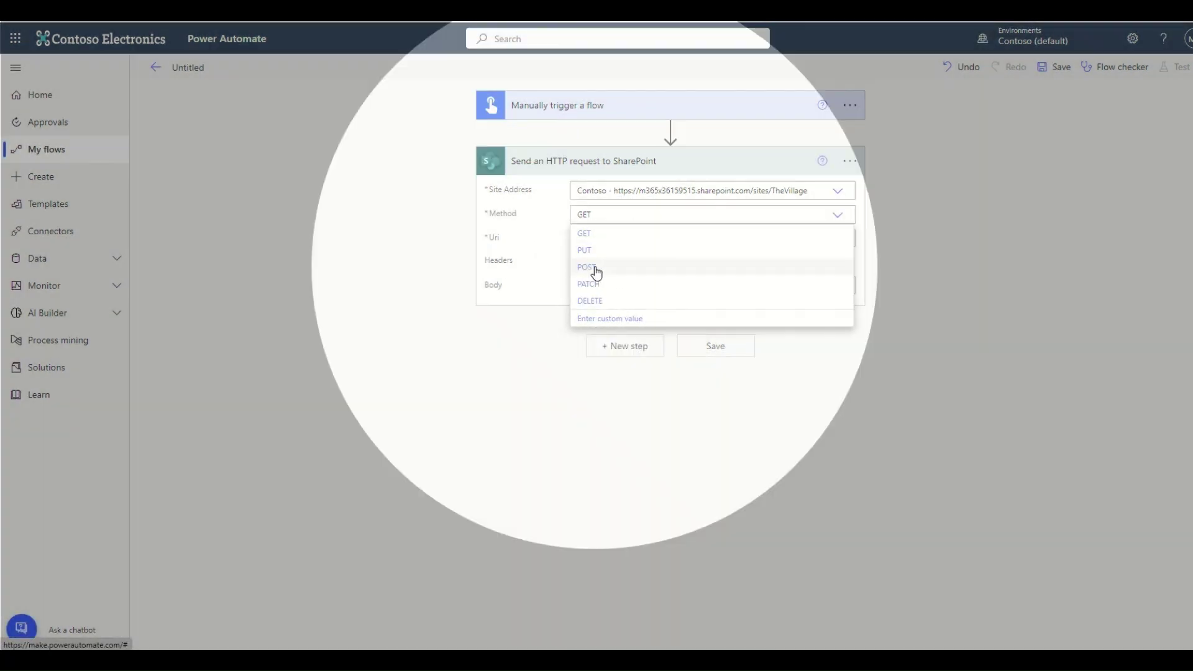
click(595, 268)
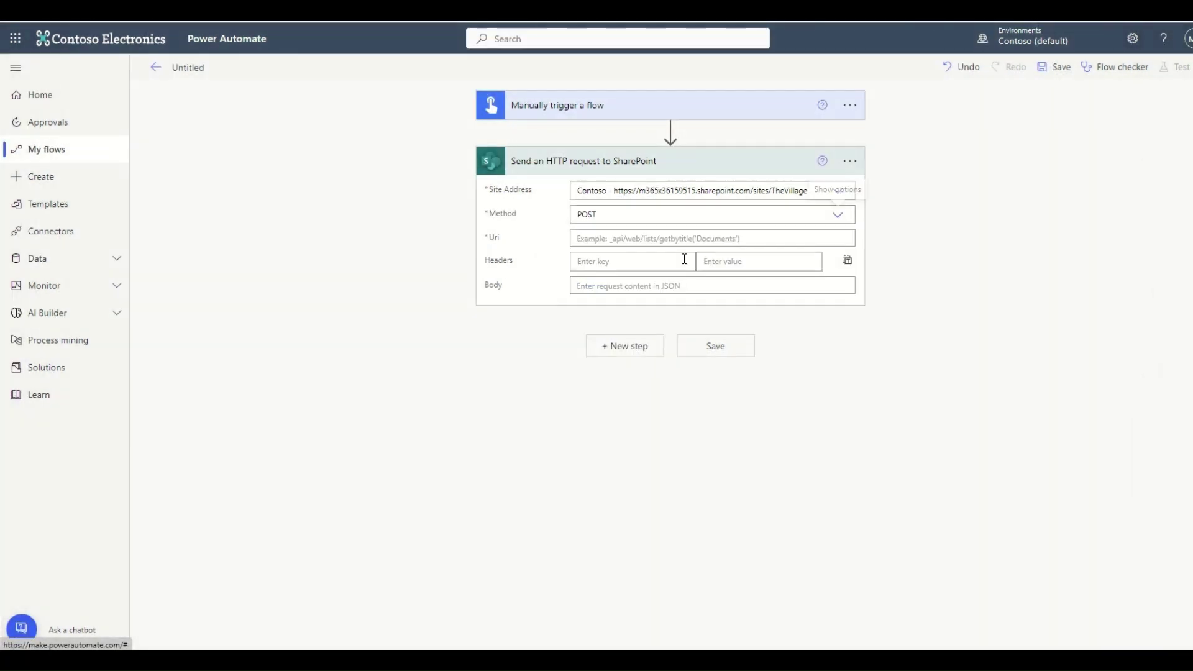
- Copy _api/foldercoloring/stampcolor(DecodedUrl='/sites/TheVillage/Employee Details/My Data') from the Notepad notes into the HTTP request's Uri
click(598, 236)
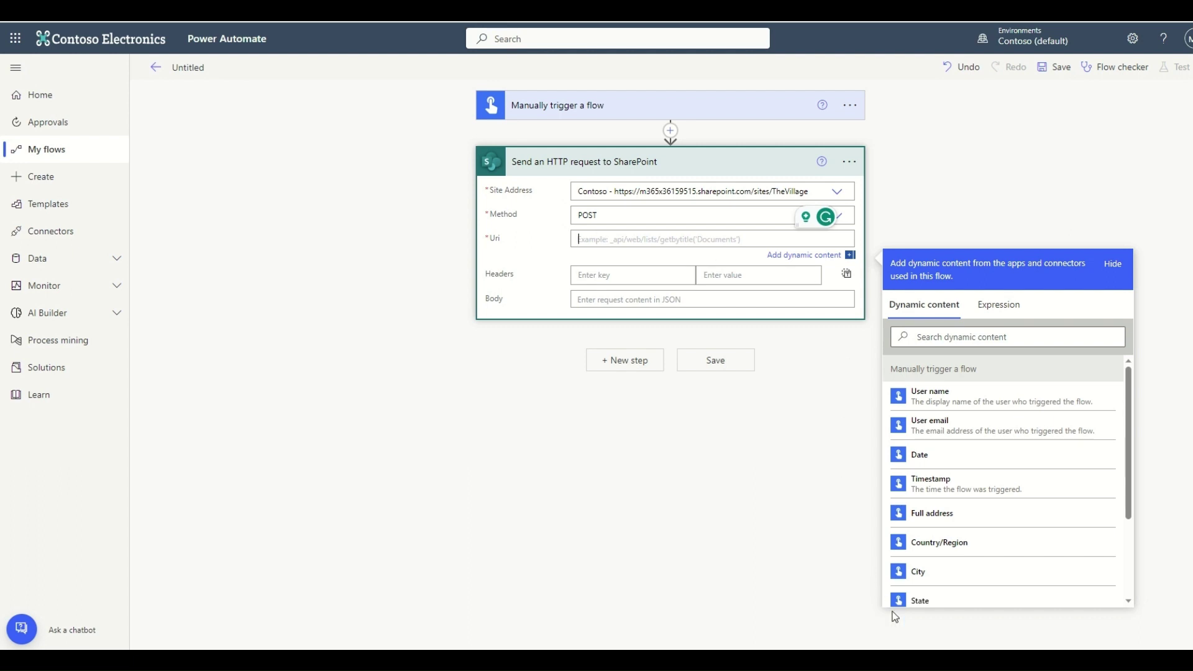
key(alt+Tab)
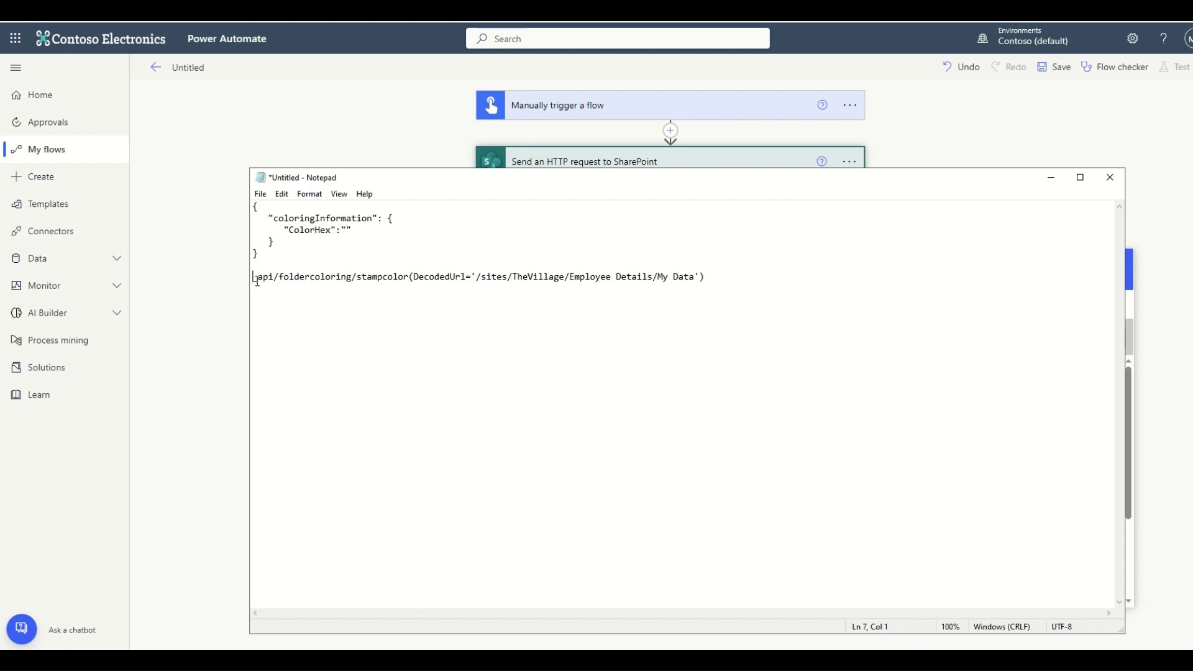
drag(257, 280, 709, 291)
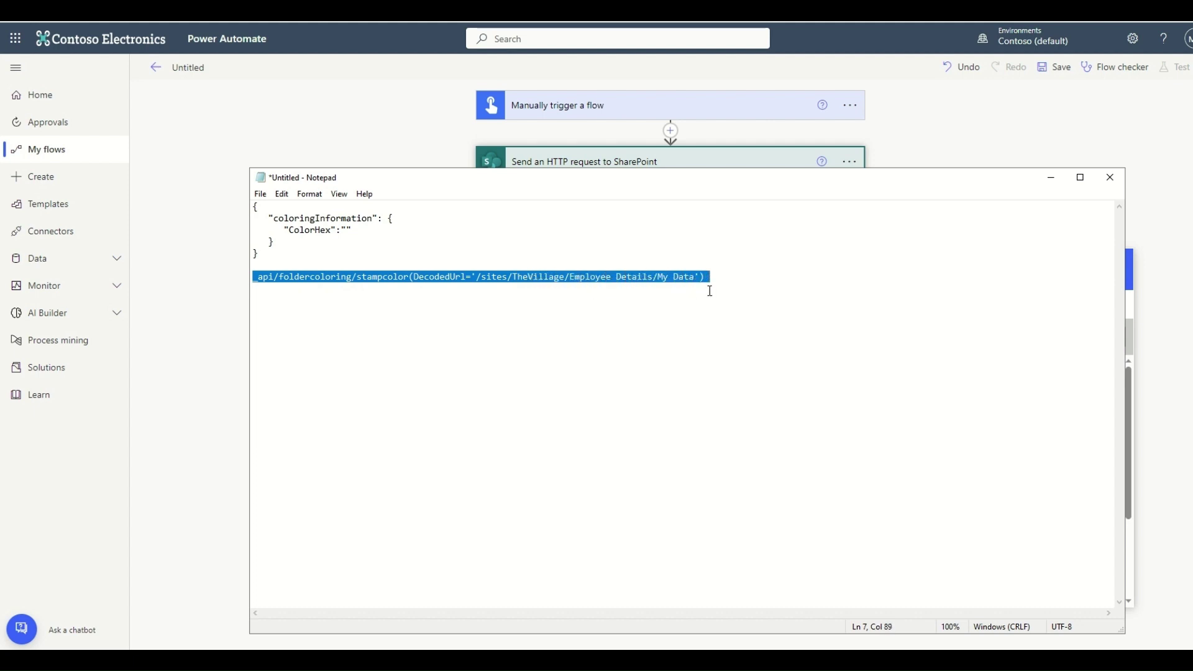
click(890, 113)
click(638, 246)
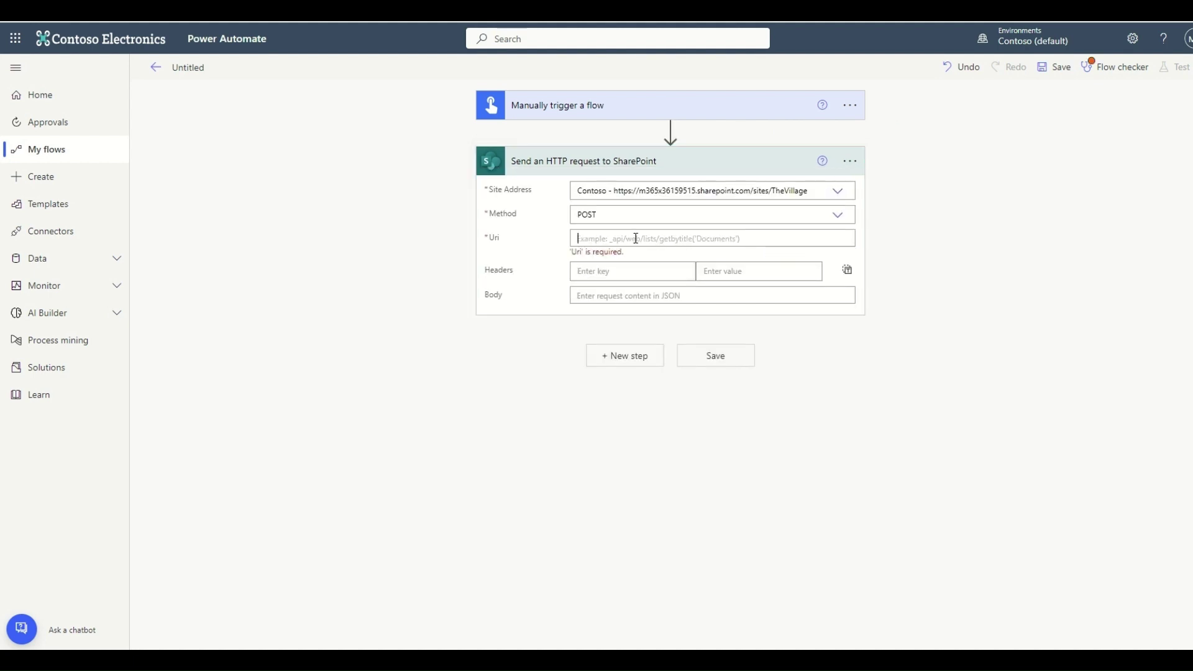
text(_api/web/GetFolderByServerRelativeUrl('/sites/TheVillage/Employee Details/My Data'))
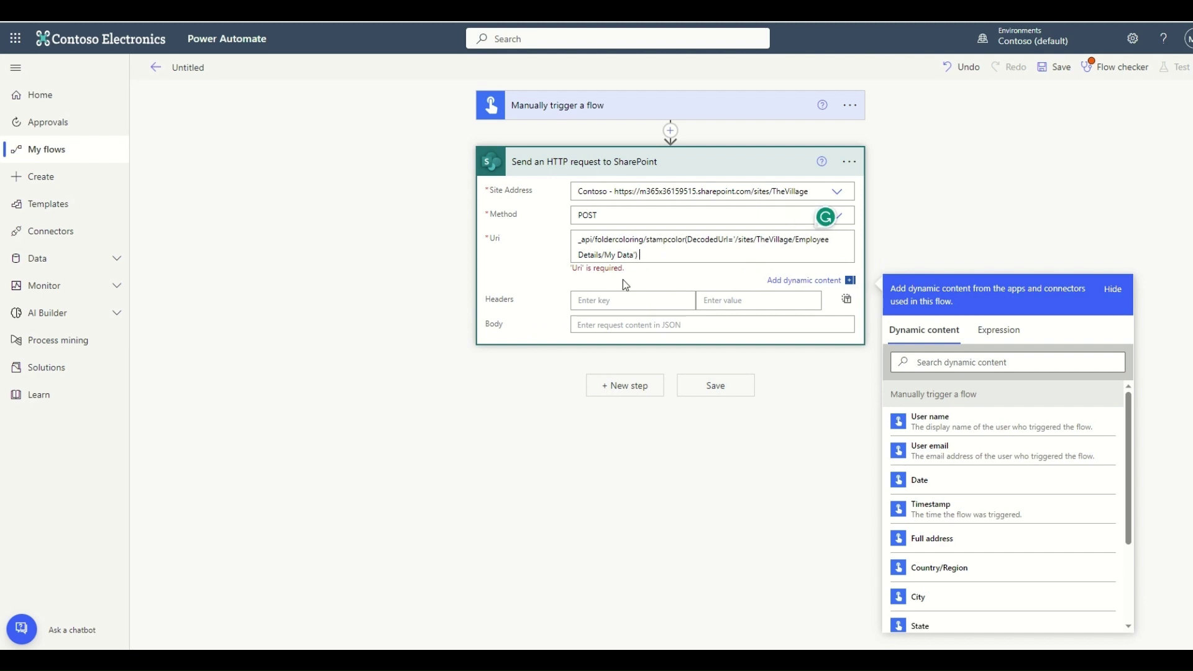
- In Notepad, set ColorHex in the coloringInformation JSON to 3, consulting the folder color chart for the dark green code
click(603, 325)
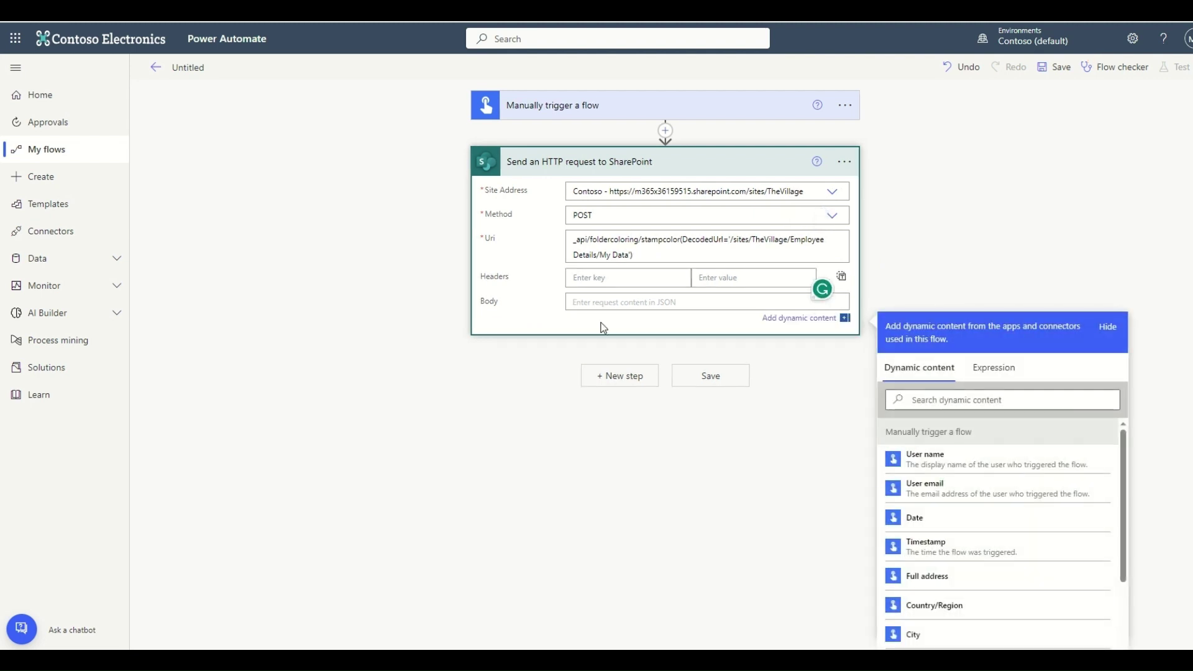
key(alt+Tab)
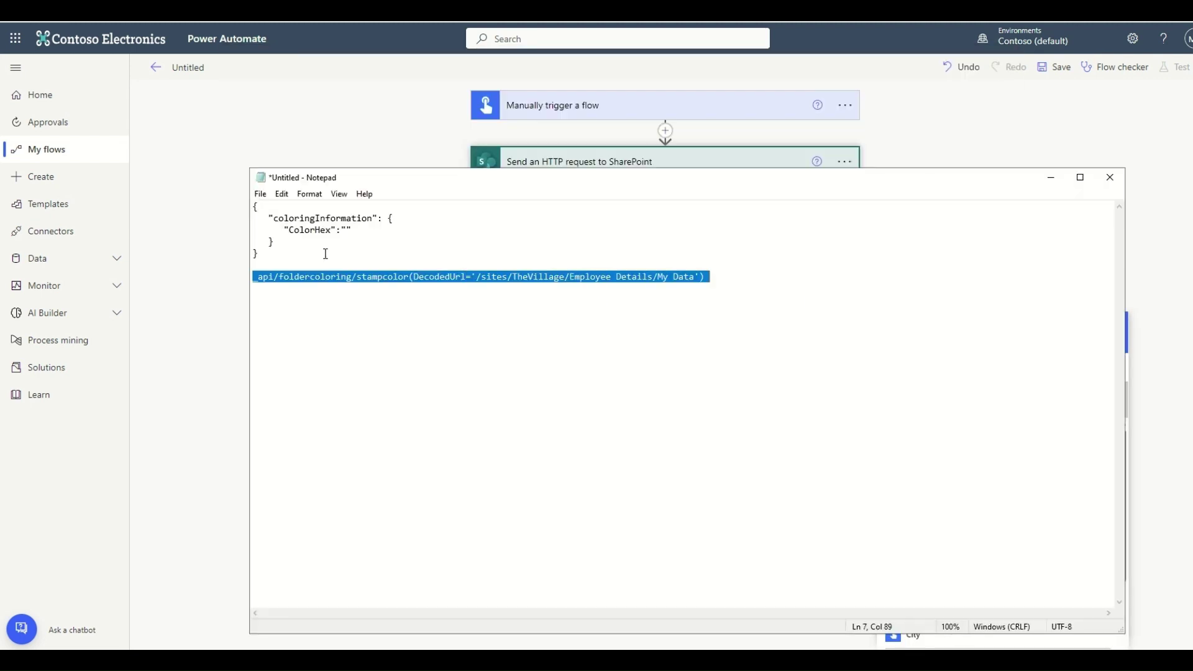
drag(270, 258, 253, 218)
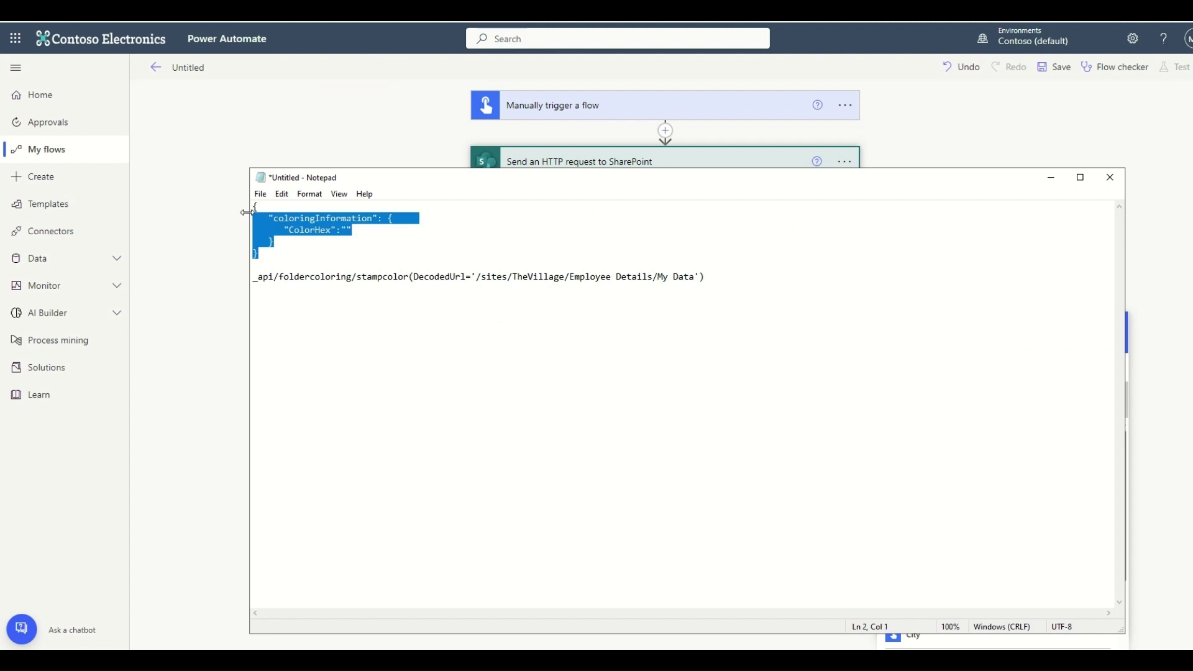
click(366, 227)
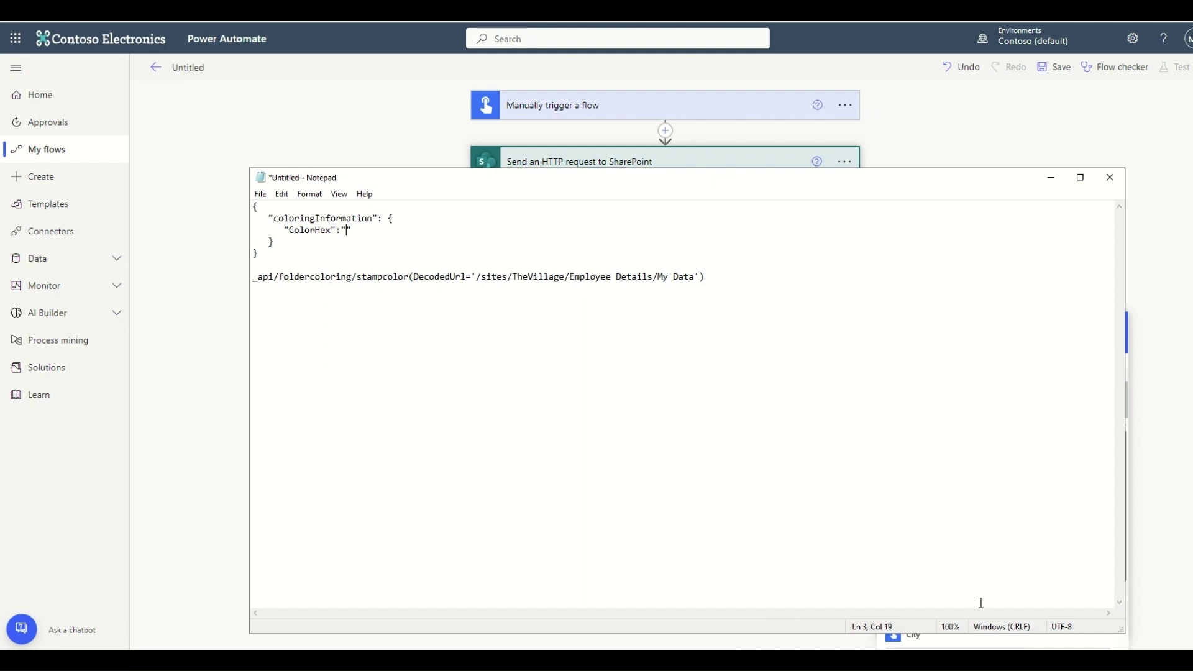
key(alt+Tab)
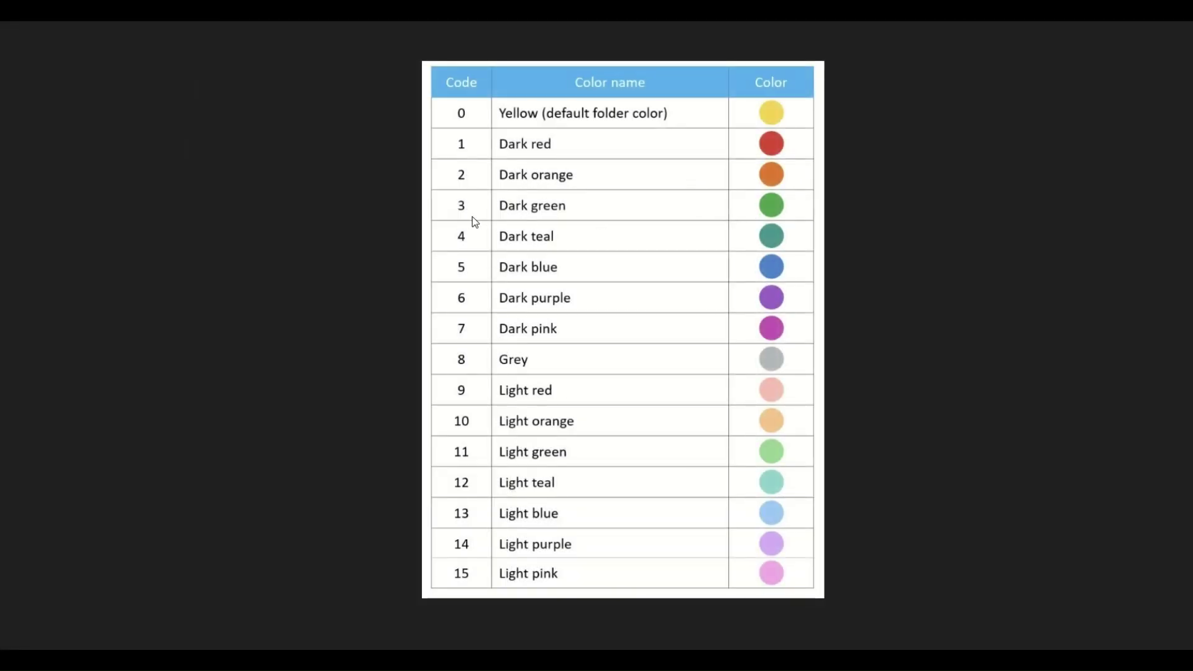
key(alt+Tab)
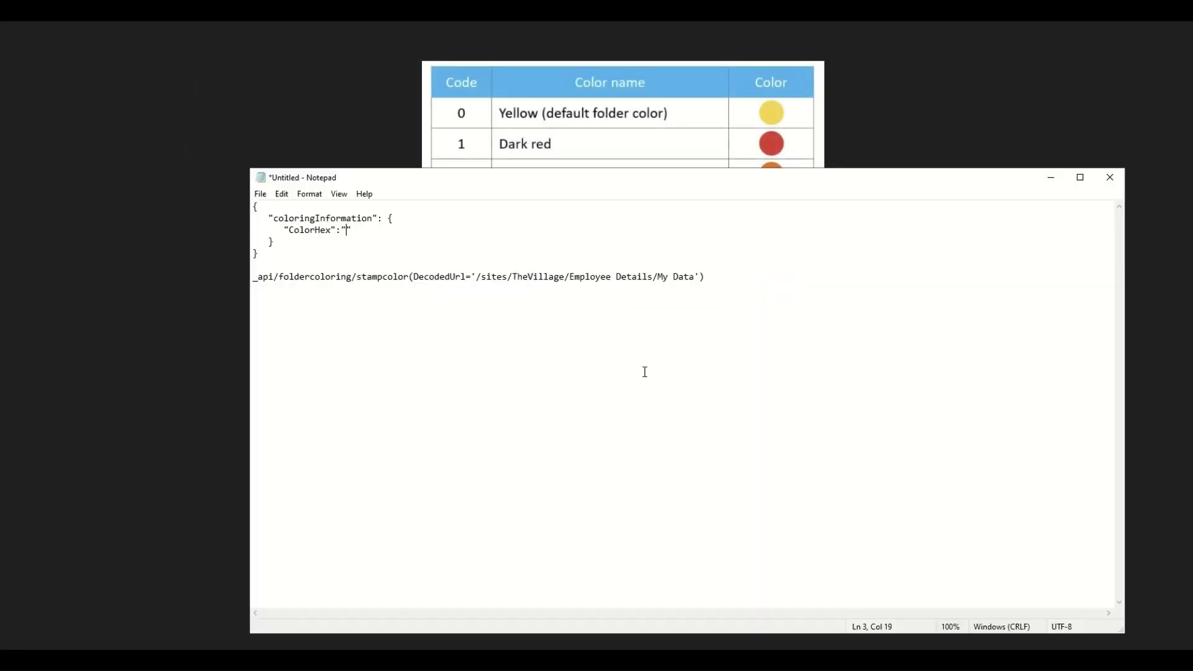
text(3)
- Copy the whole coloringInformation JSON with ColorHex "3" from Notepad into the Body of the HTTP request in Power Automate
drag(259, 255, 245, 210)
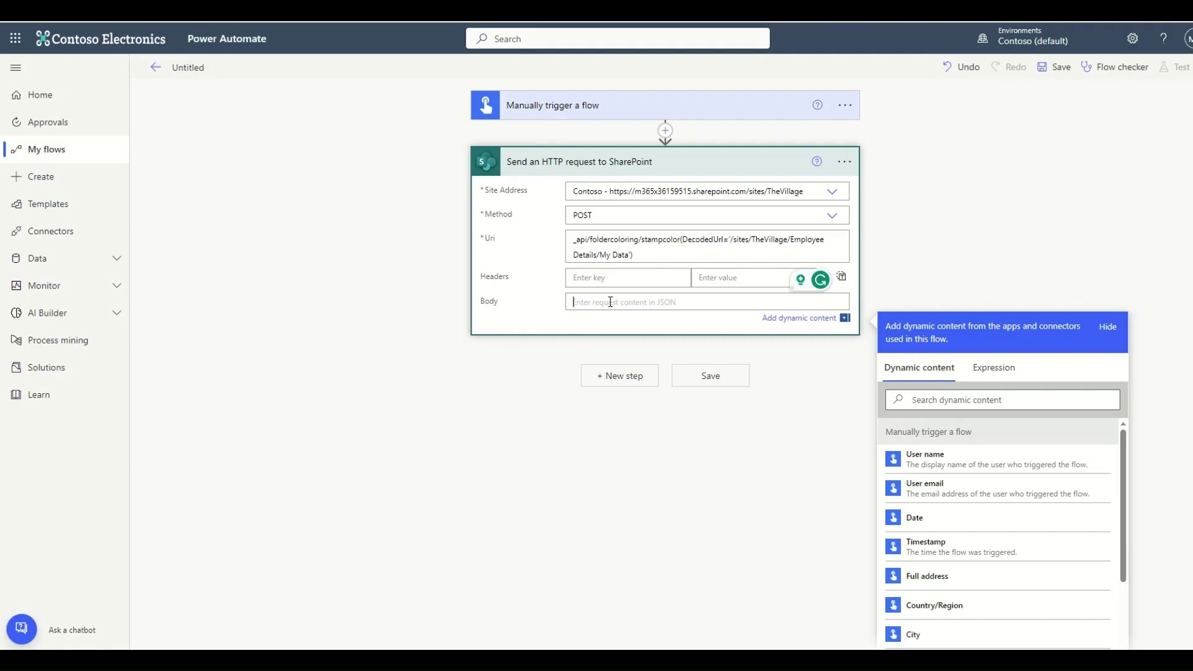
text({   "coloringInformation": {     "ColorHex":"3"   } })
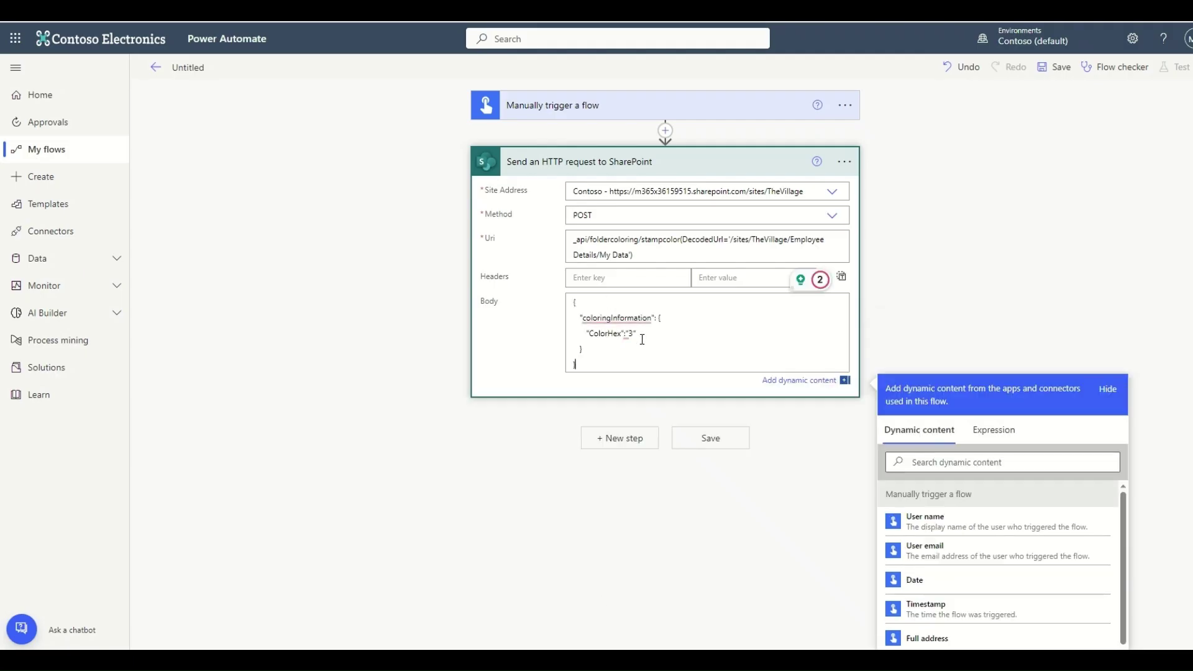
click(529, 348)
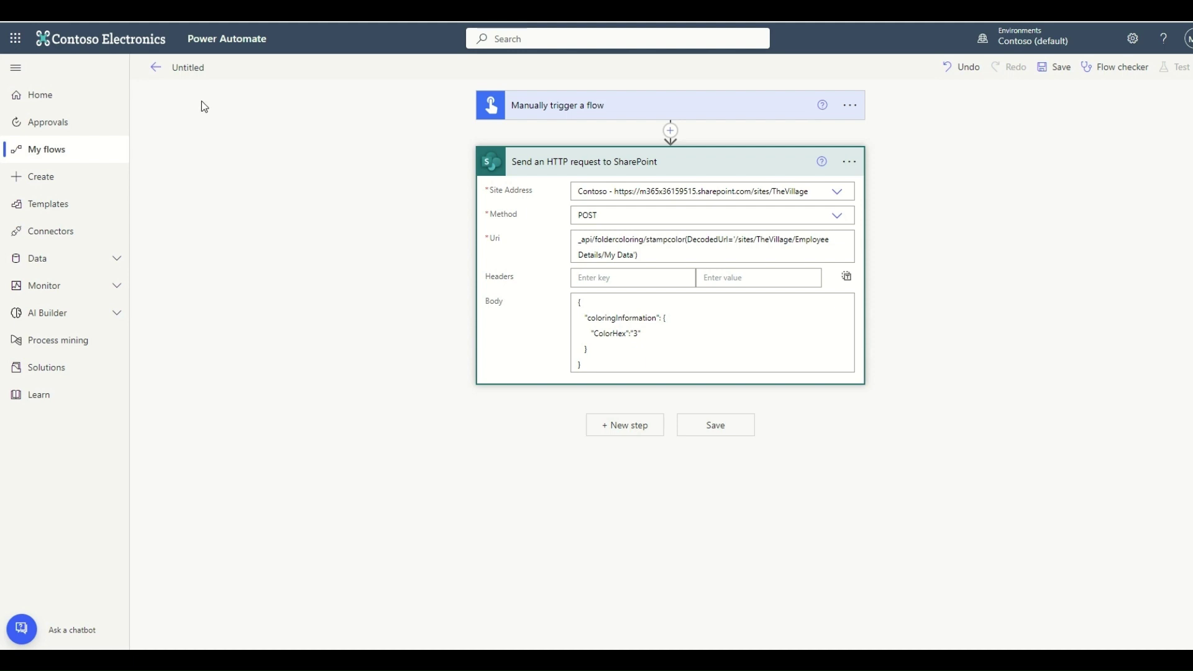
- Name the flow "Custom Folder Color" and save it
click(181, 67)
text(Cus)
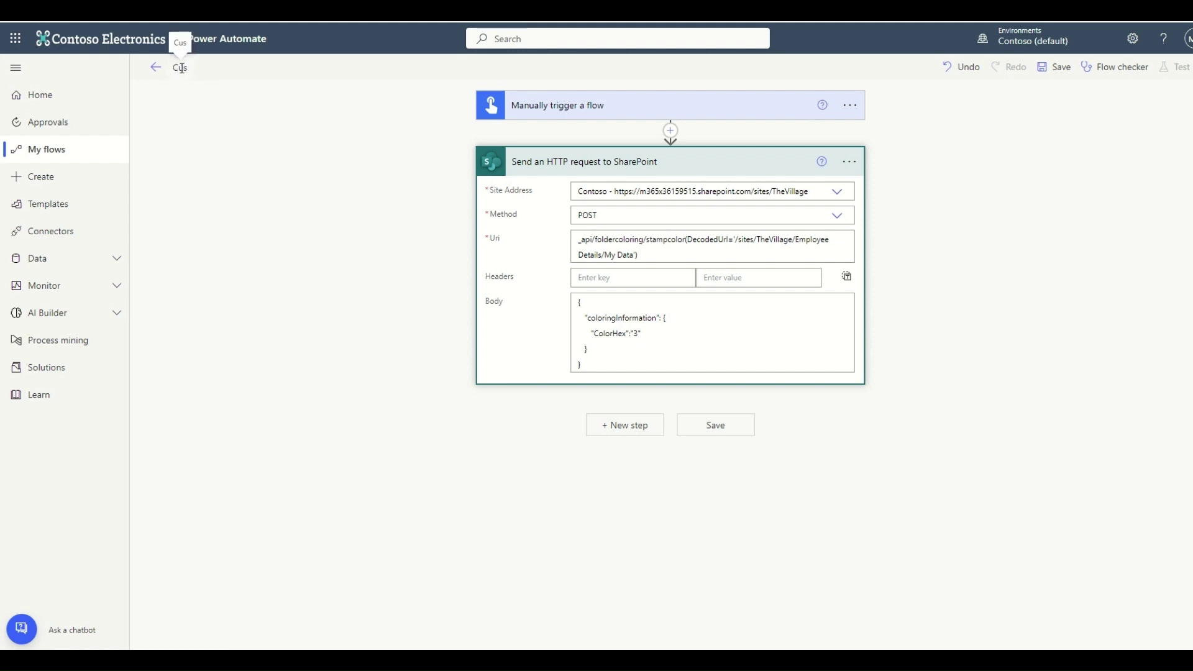
key(BackSpace)
key(BackSpace)
key(BackSpace)
text(C)
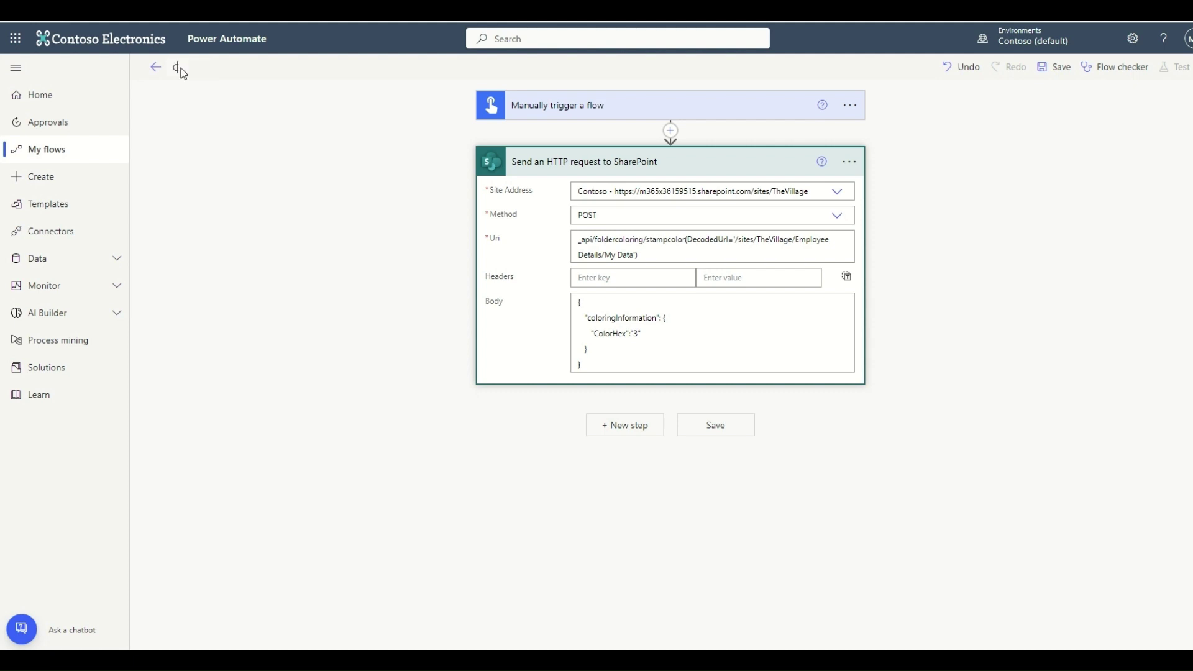
text(ustom Folder Color)
click(256, 160)
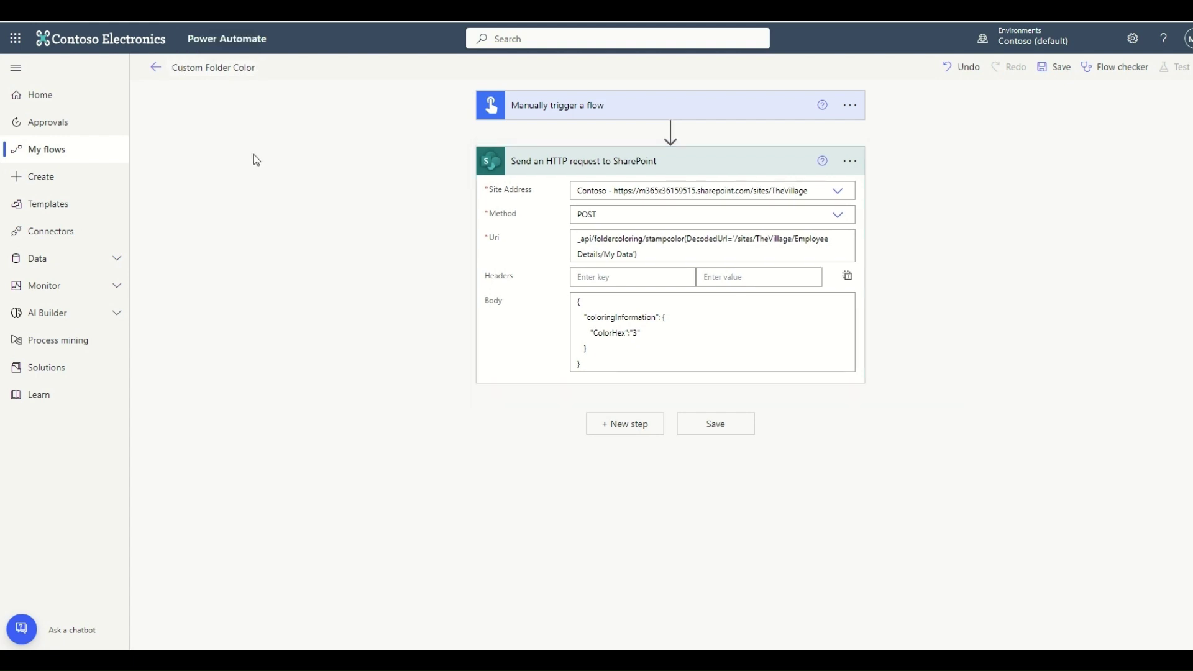
click(1055, 73)
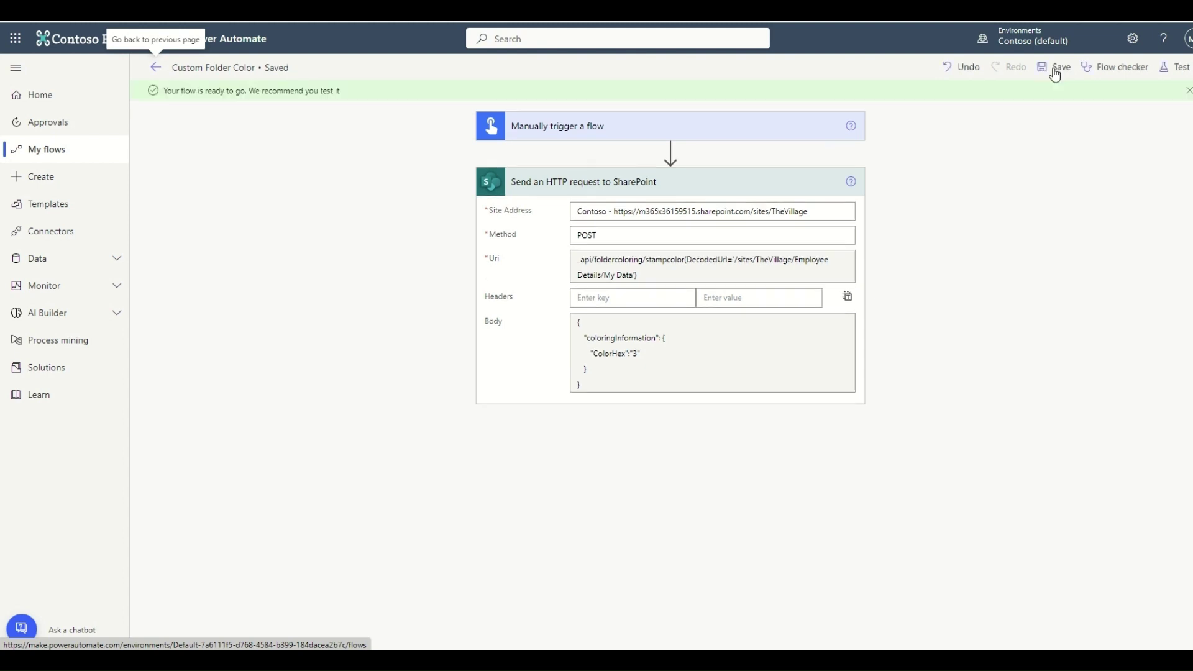
- Test the Custom Folder Color flow manually, continue with the SharePoint connection, and run it through to its run details
click(1170, 68)
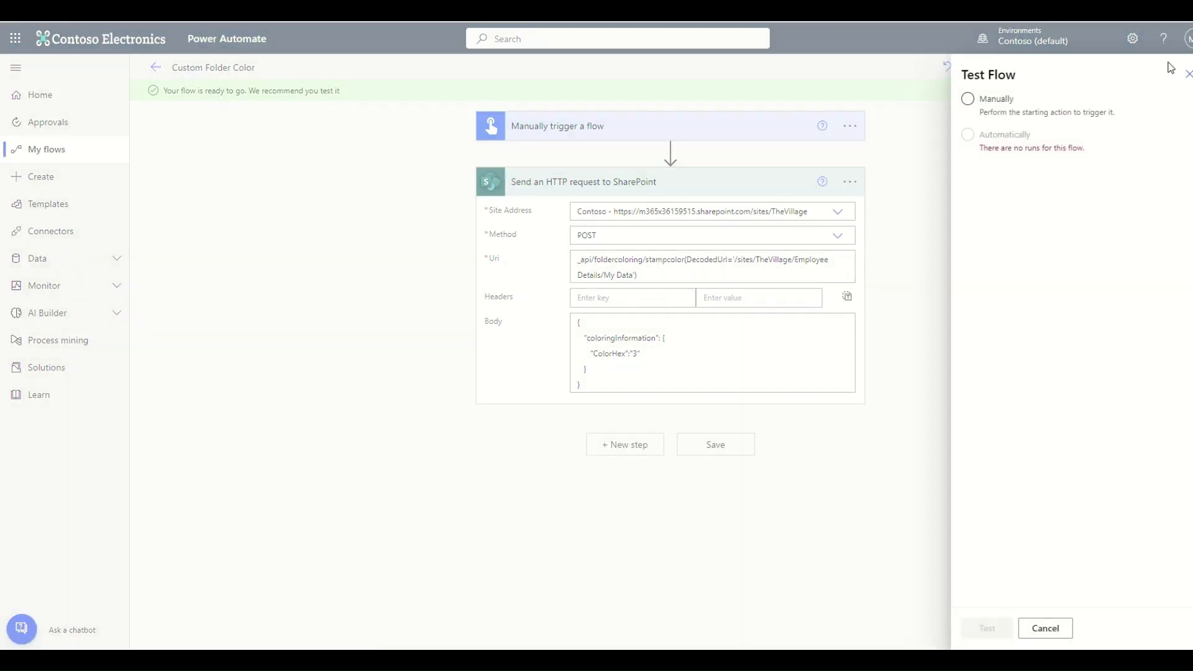
click(1000, 100)
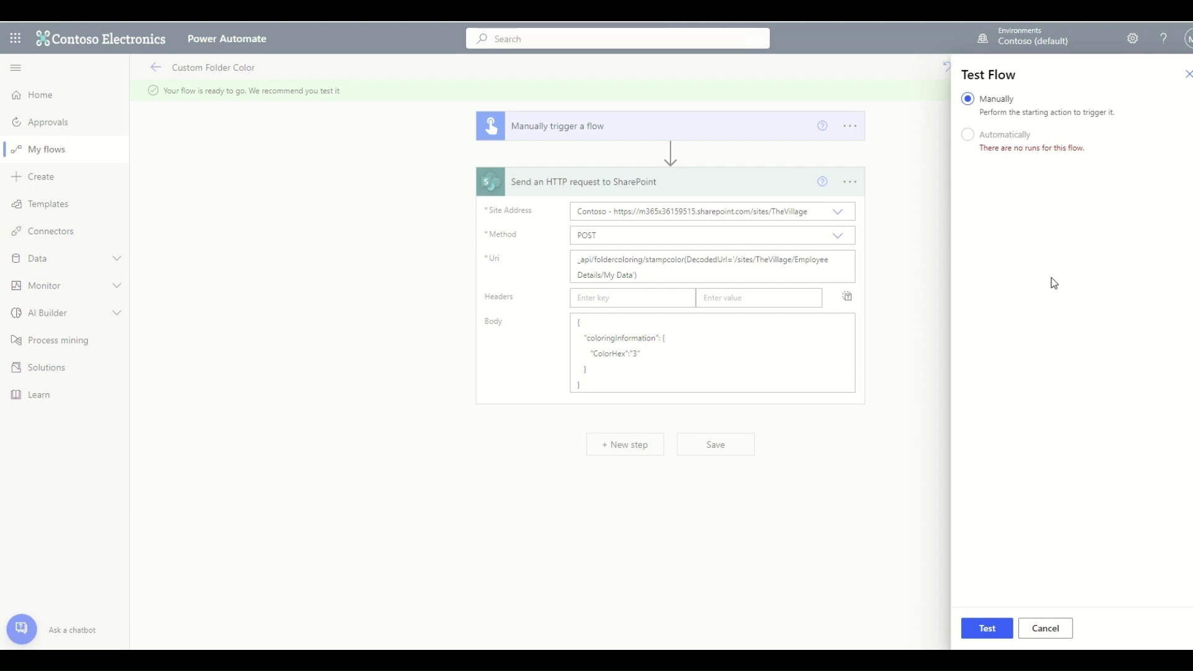
click(997, 628)
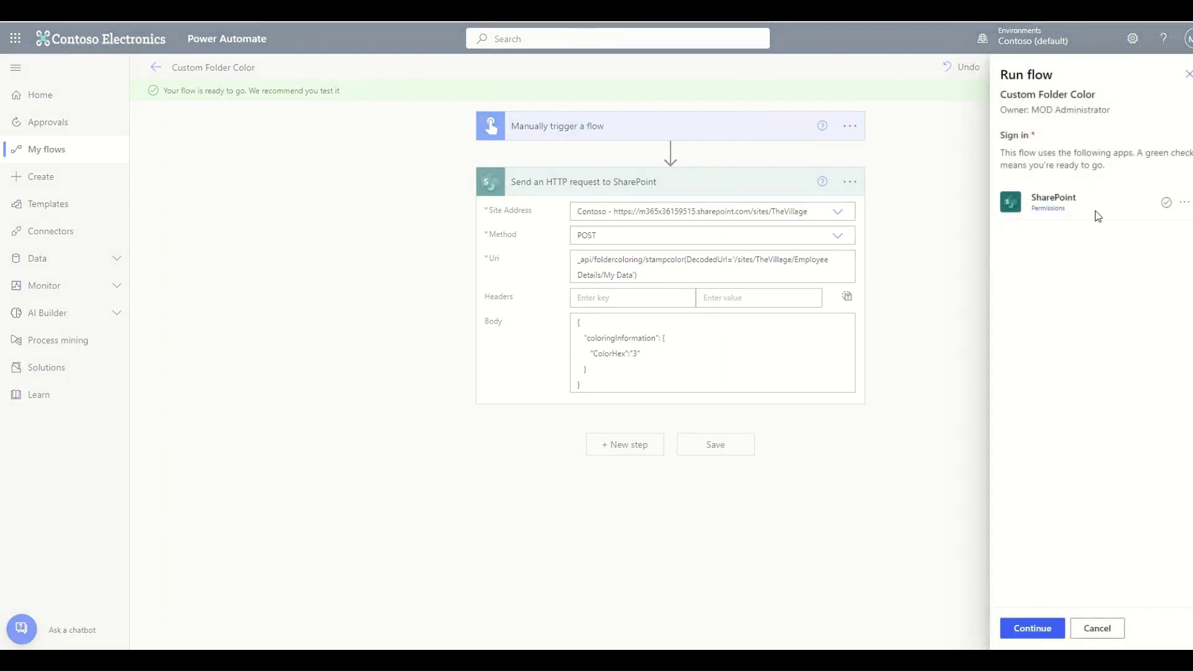
click(1024, 626)
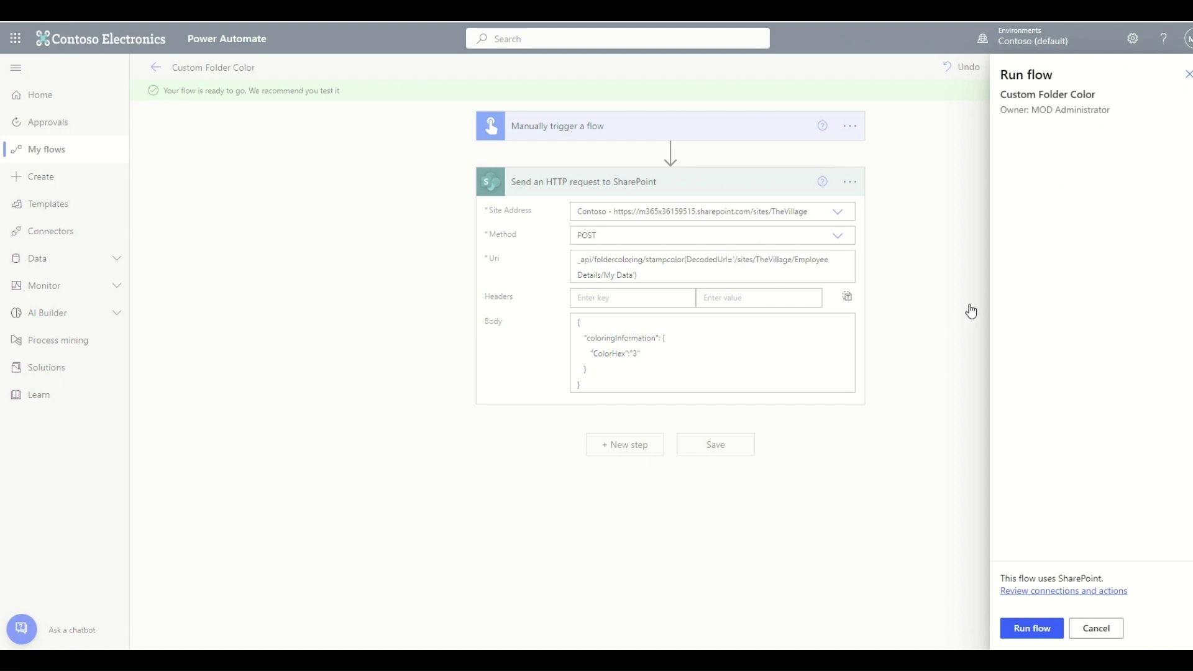
click(1033, 629)
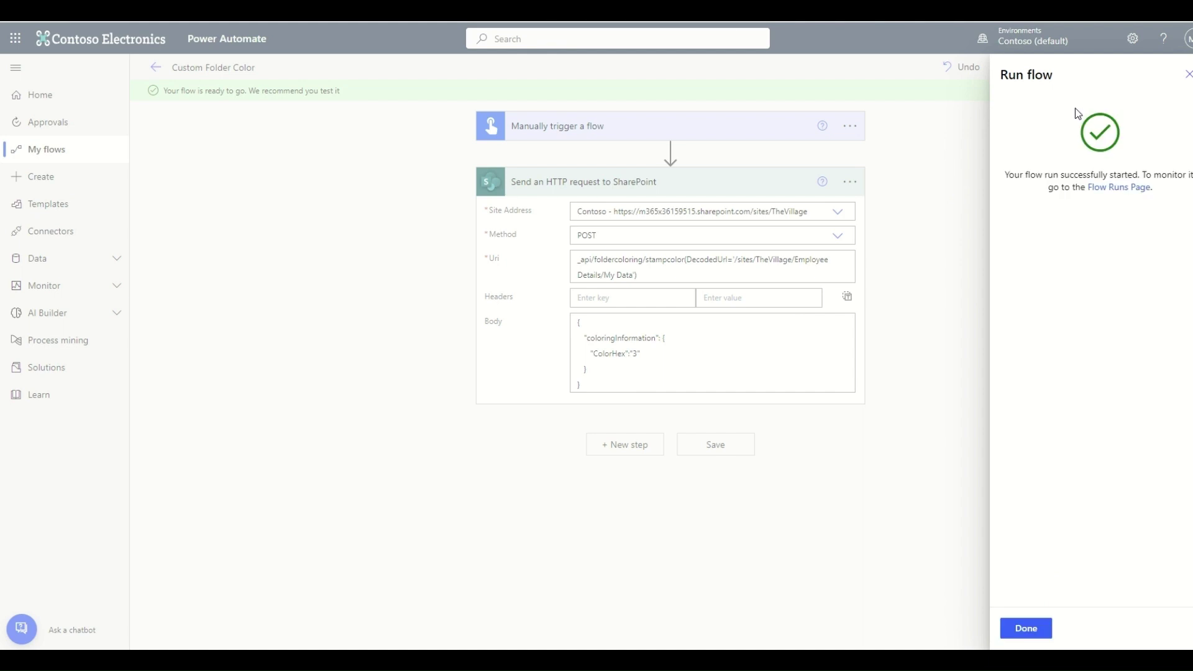
click(1026, 628)
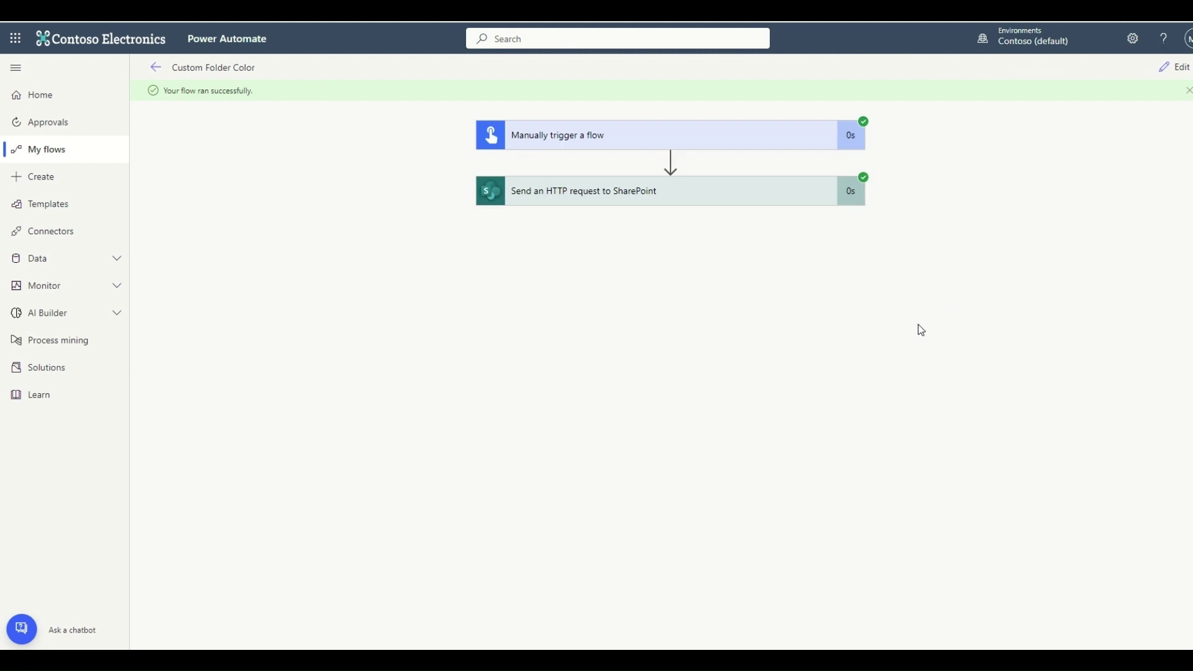
- Check the flow's run status and examine the ColorHex value in the inputs of the Send an HTTP request to SharePoint action
drag(162, 91, 264, 97)
click(372, 252)
click(578, 197)
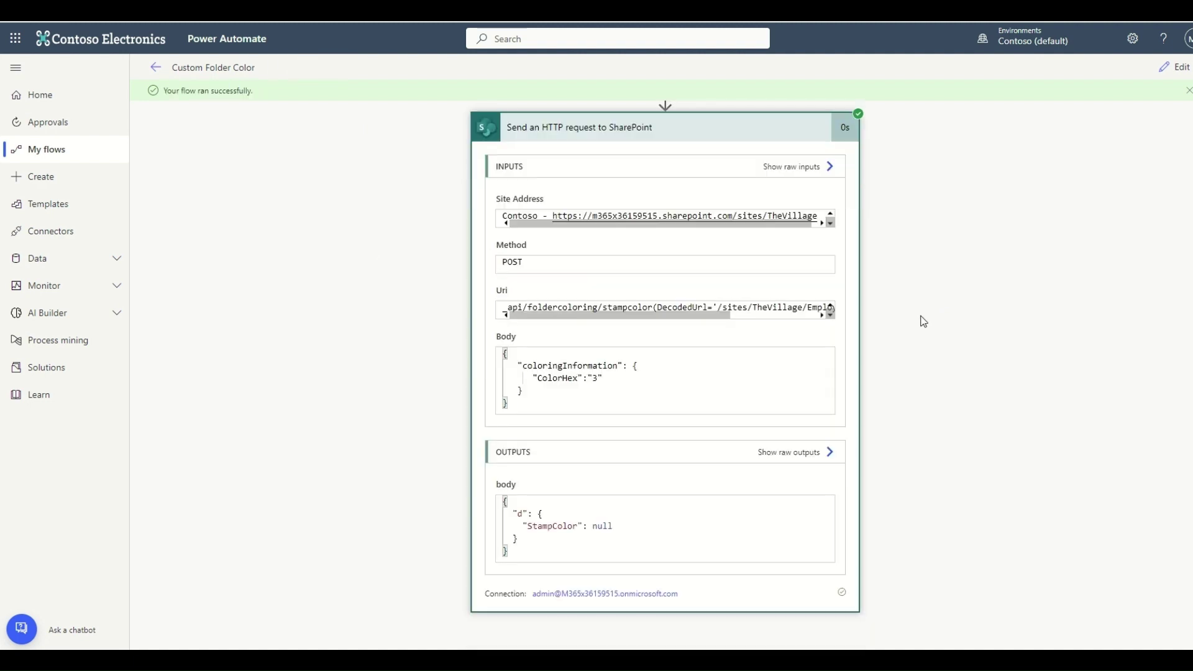
drag(533, 377, 630, 376)
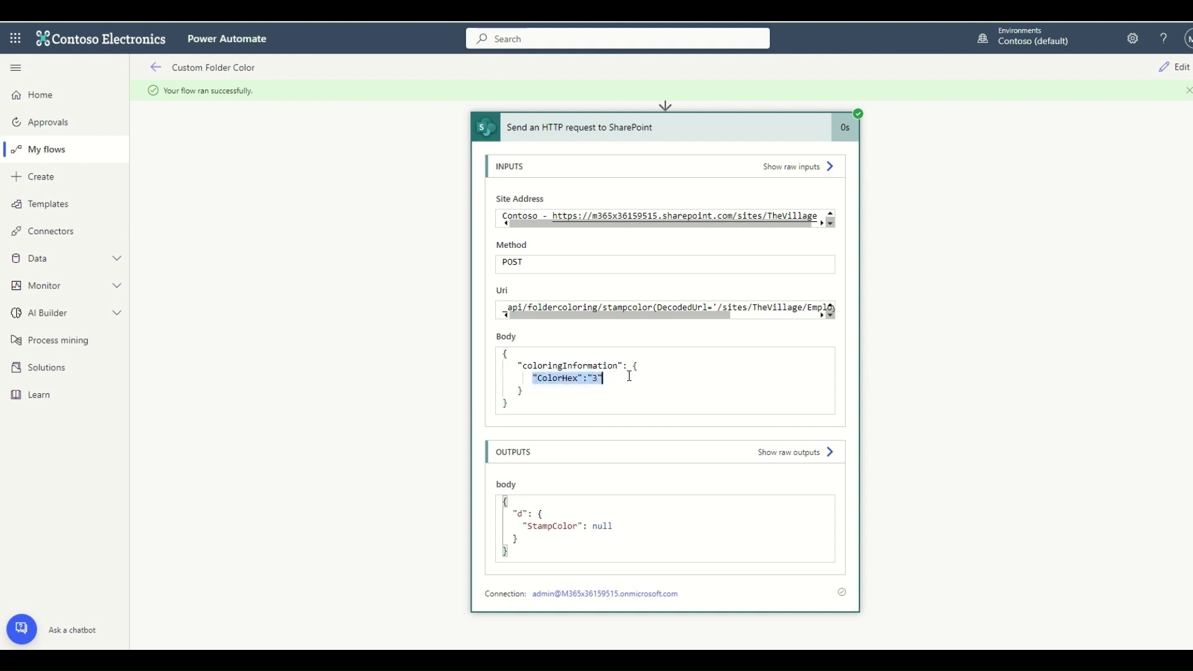
click(658, 368)
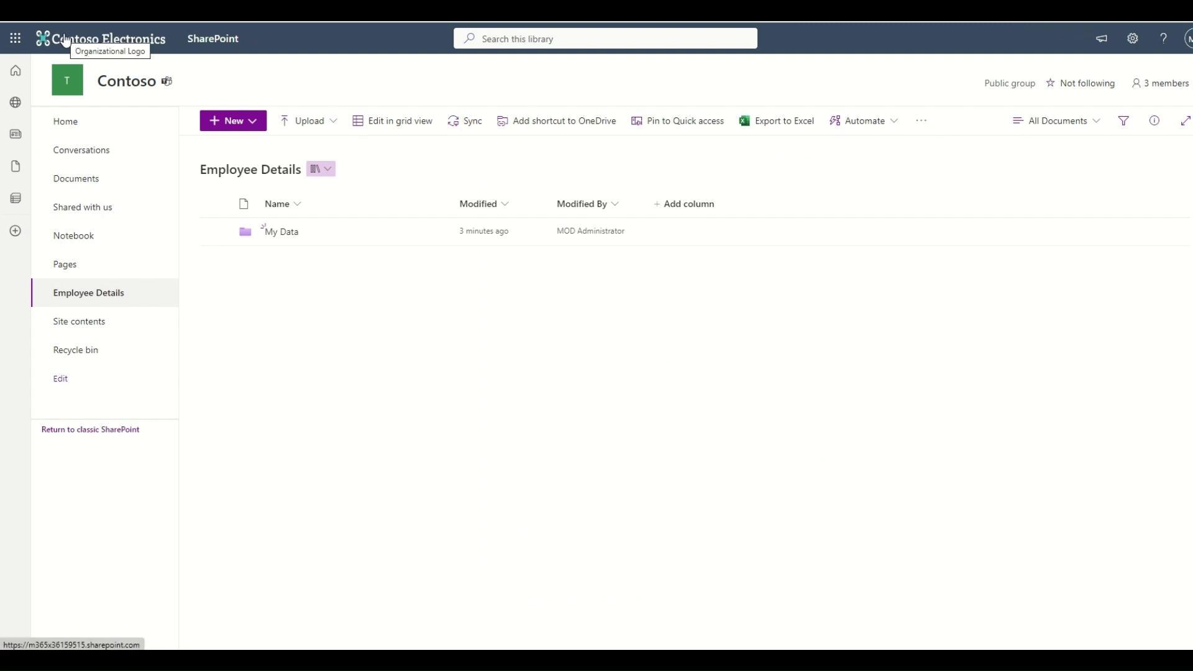
- Switch to SharePoint and refresh the Employee Details library to check the color of the My Data folder
right_click(298, 370)
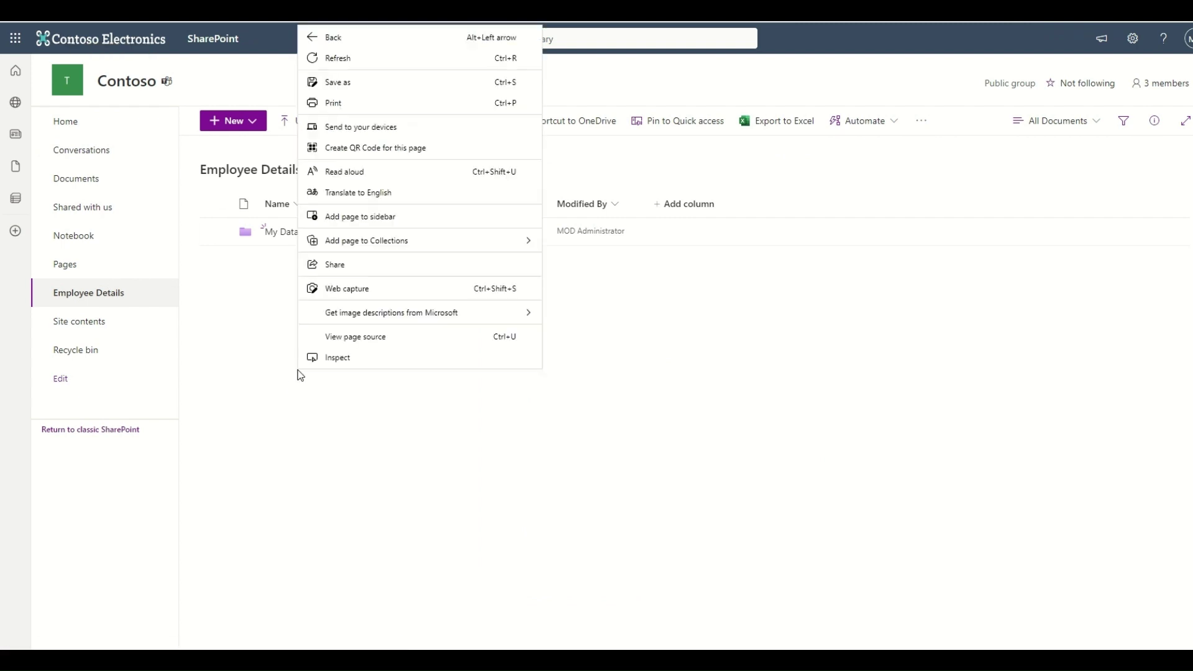
click(322, 62)
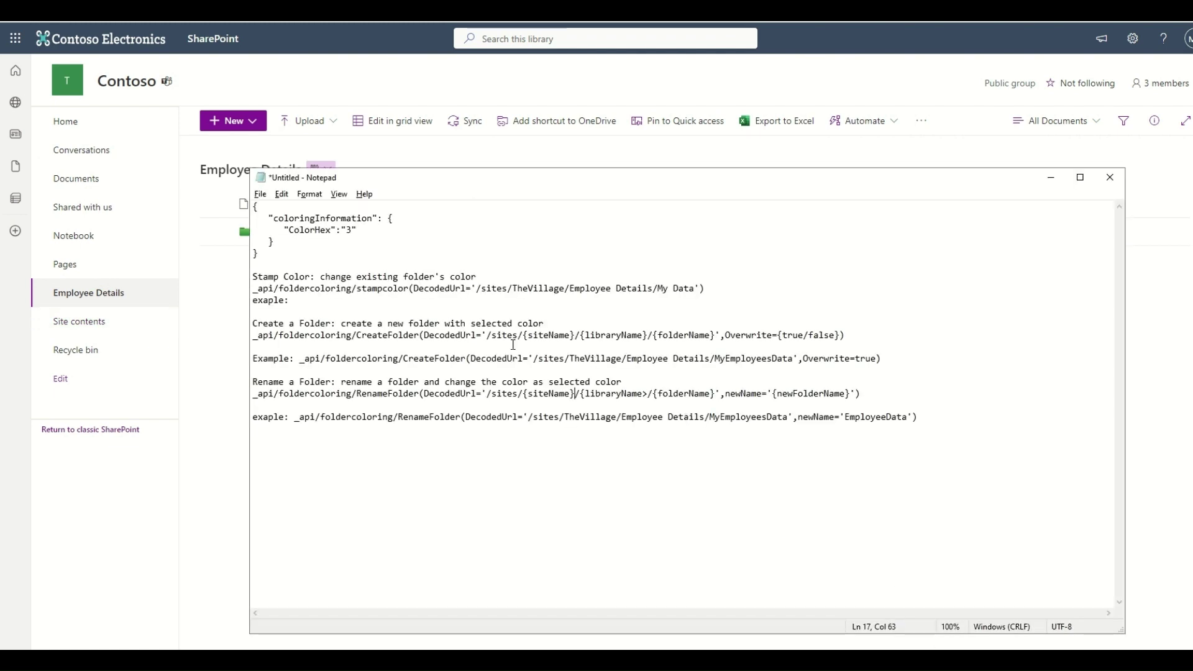
- Review the Notepad notes on the Stamp Color request and the Create a Folder request for a new colored folder
drag(253, 278, 481, 273)
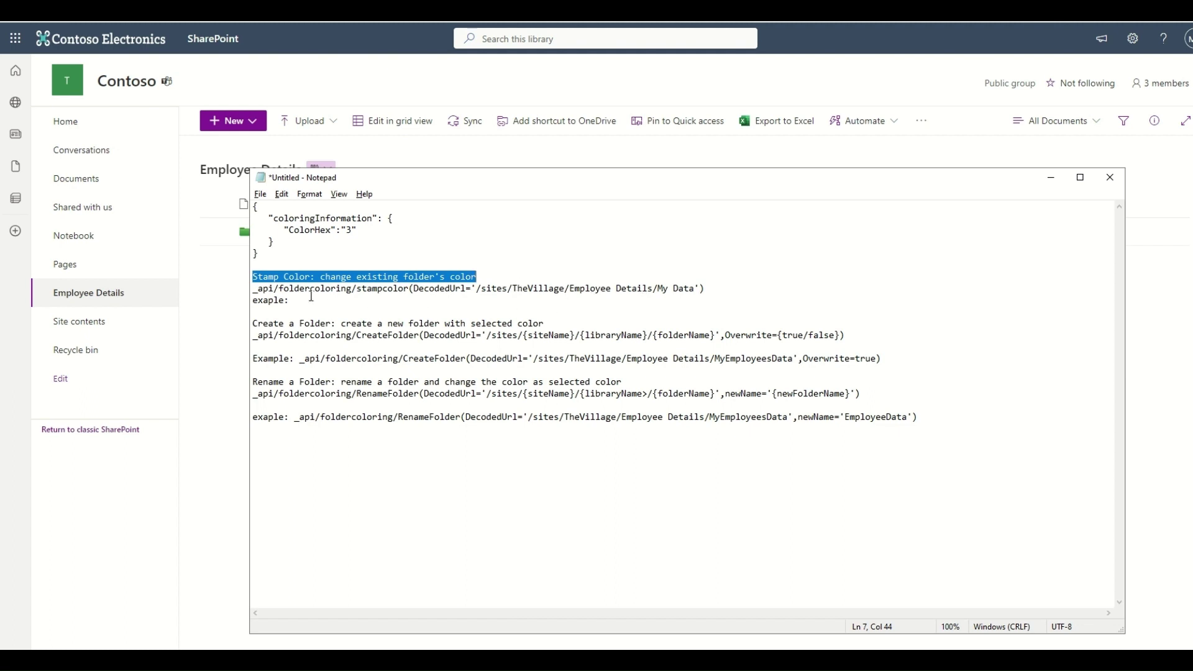
drag(259, 288, 730, 284)
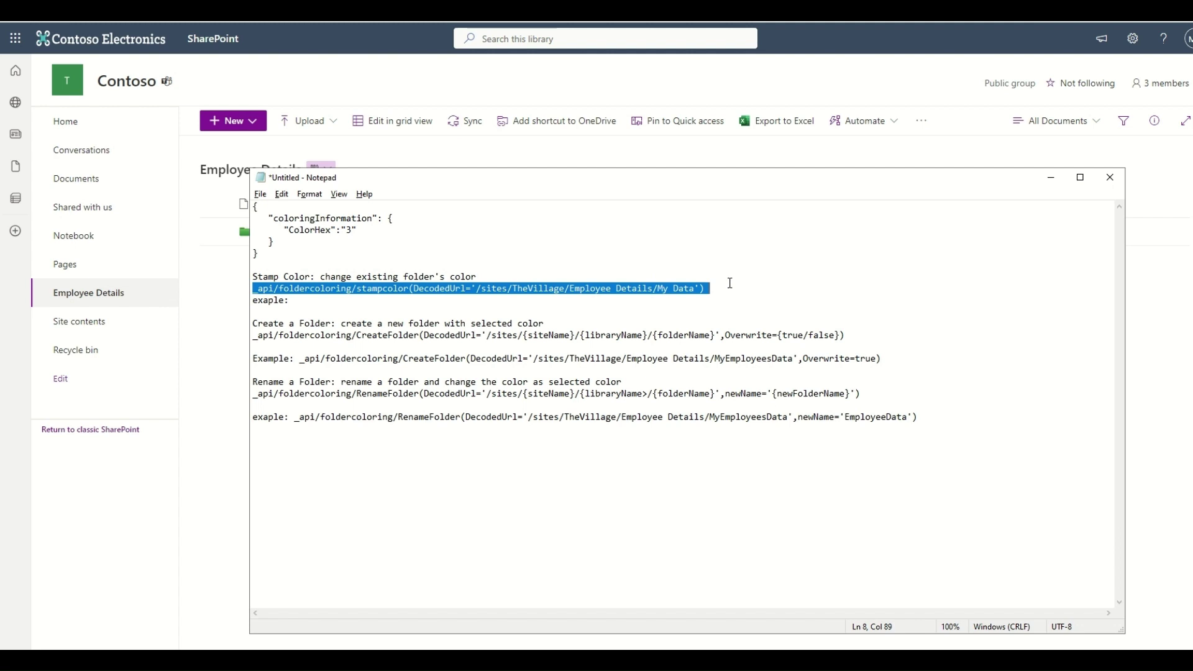
click(194, 310)
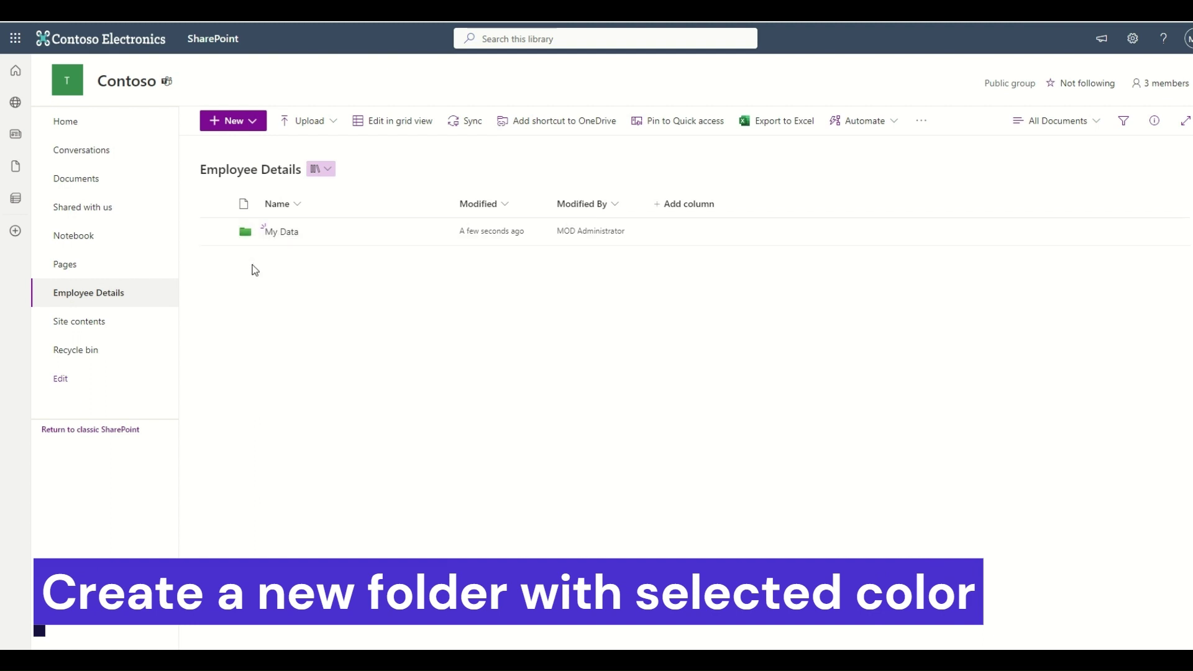
key(alt+Tab)
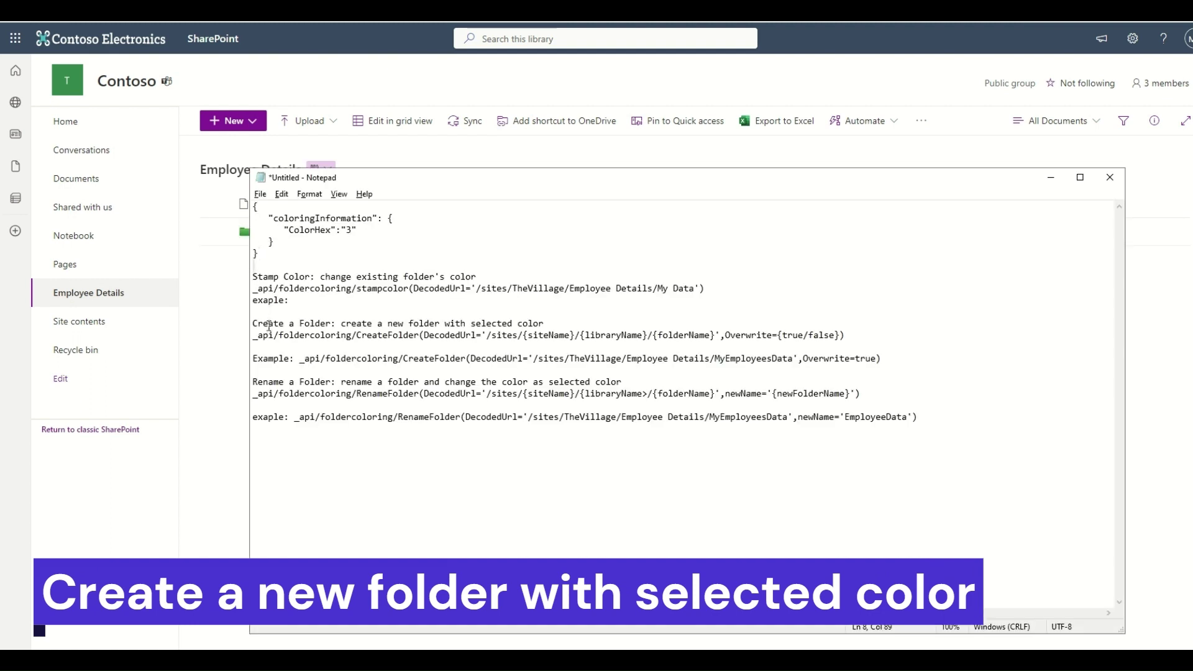
drag(268, 325, 361, 324)
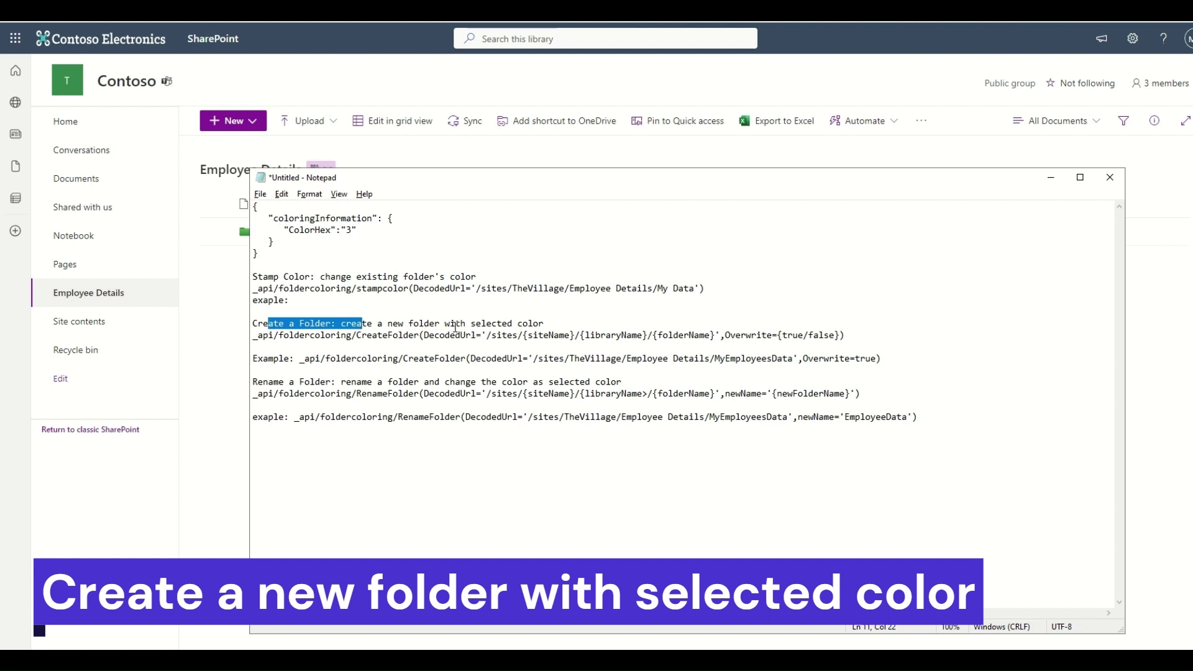
drag(543, 323, 262, 323)
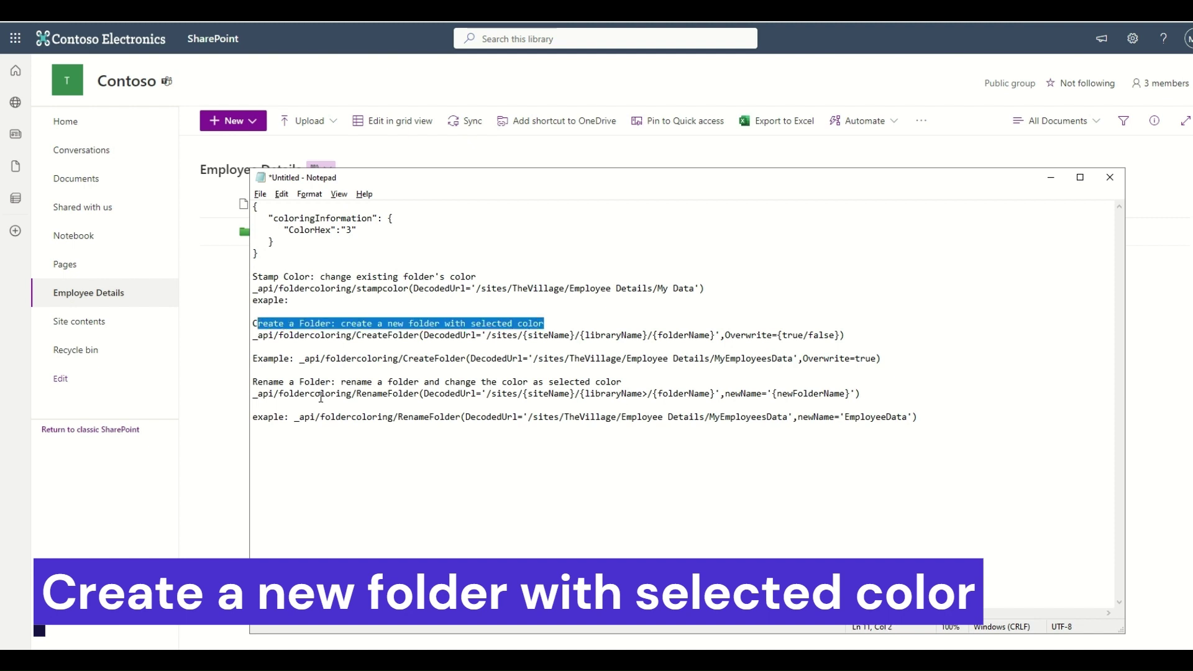
click(332, 337)
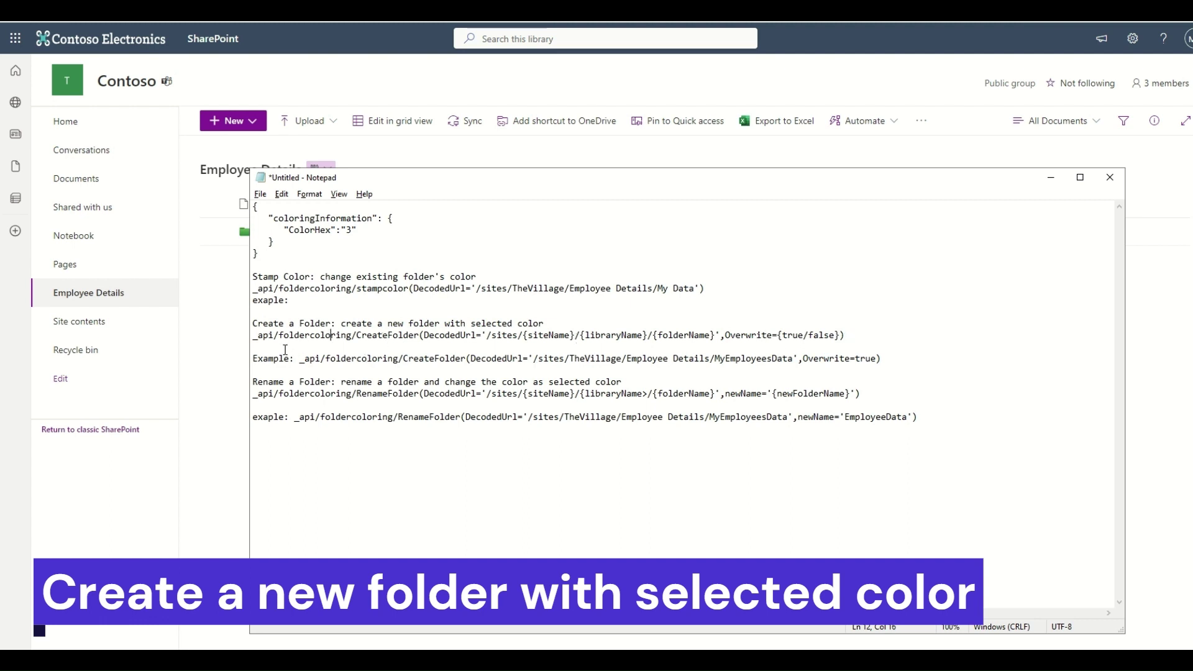
- Edit the flow in Power Automate, replacing the HTTP request's Uri with Notepad's example _api/foldercoloring/CreateFolder(DecodedUrl='/sites/TheVillage/Employee Details/MyEmployeesData',Overwrite=true)
drag(300, 360, 876, 360)
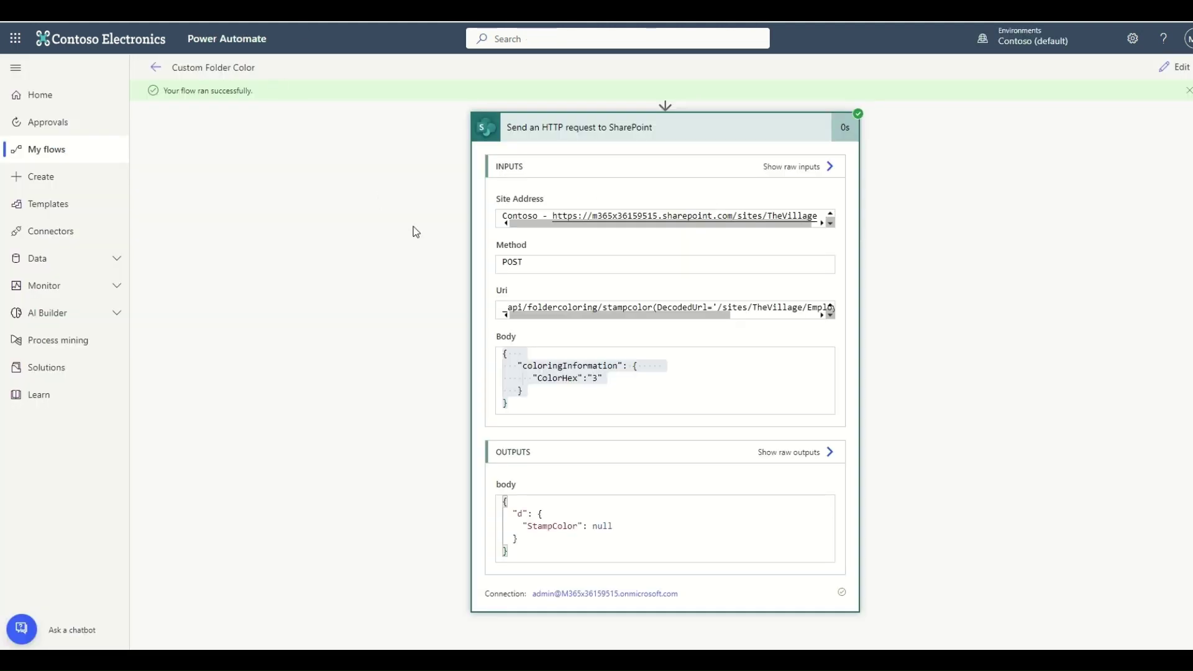
click(1173, 67)
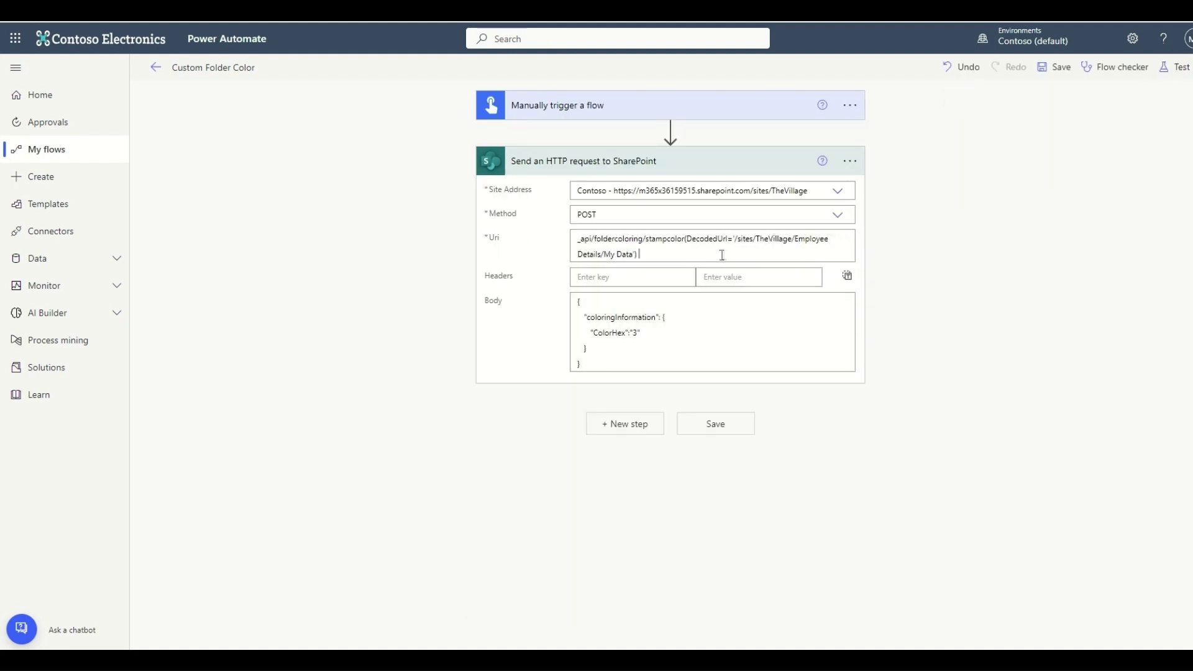
click(722, 255)
key(ctrl+a)
text(_api/foldercoloring/CreateFolder(DecodedUrl='/sites/TheVillage/Employee Details/MyEmployeesData',Overwrite=true))
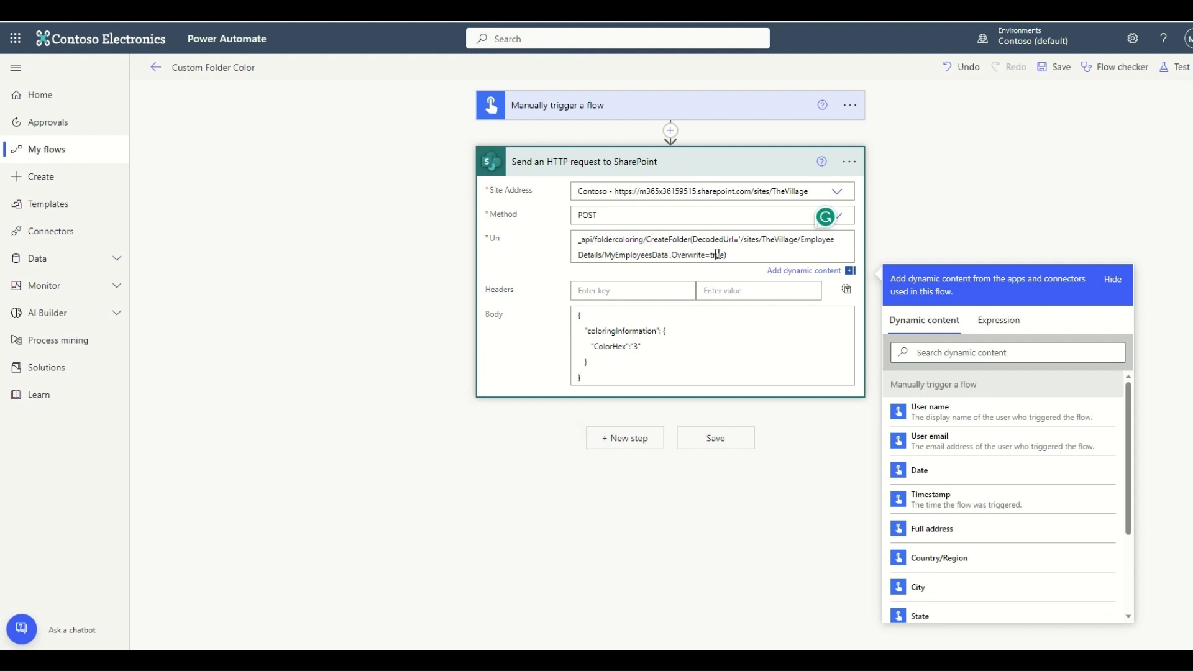
- Set ColorHex to "5" in the coloringInformation JSON of the HTTP request's Body and check the new folder name in the Uri
click(631, 344)
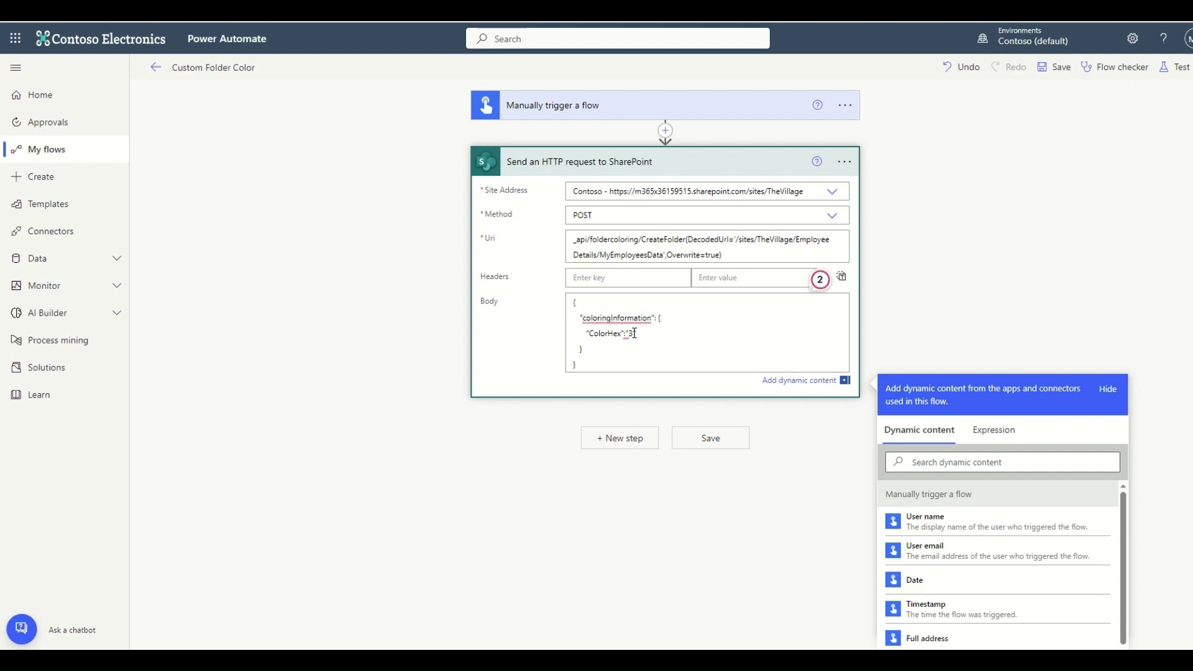
text(")
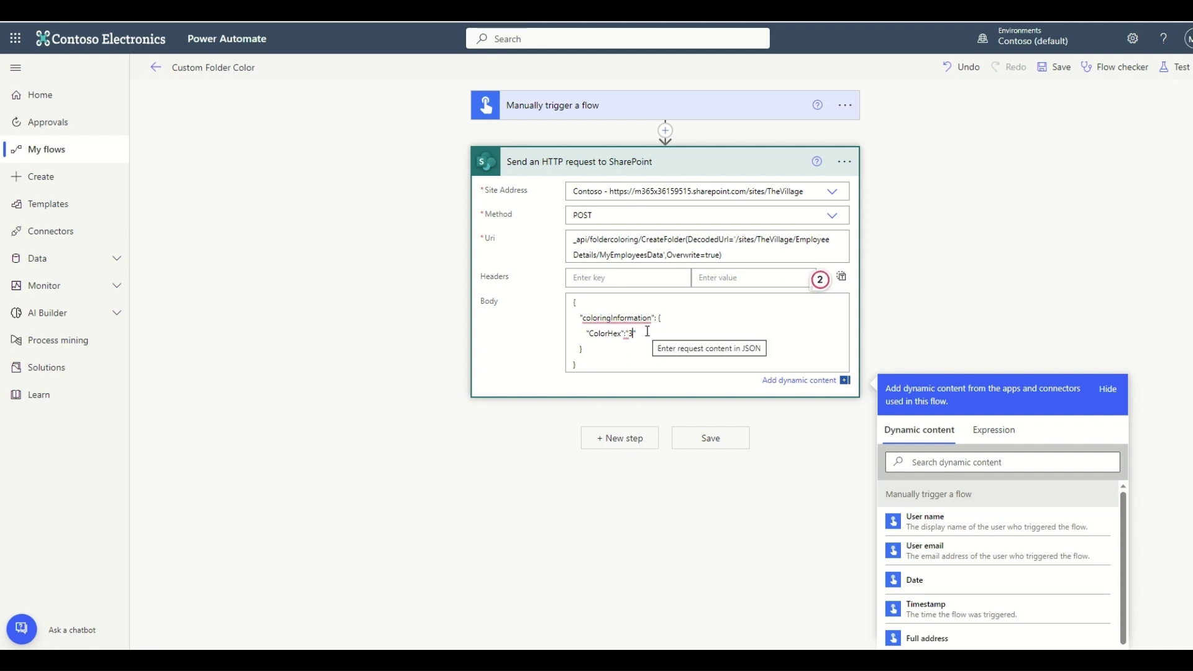
key(BackSpace)
key(BackSpace)
text(")
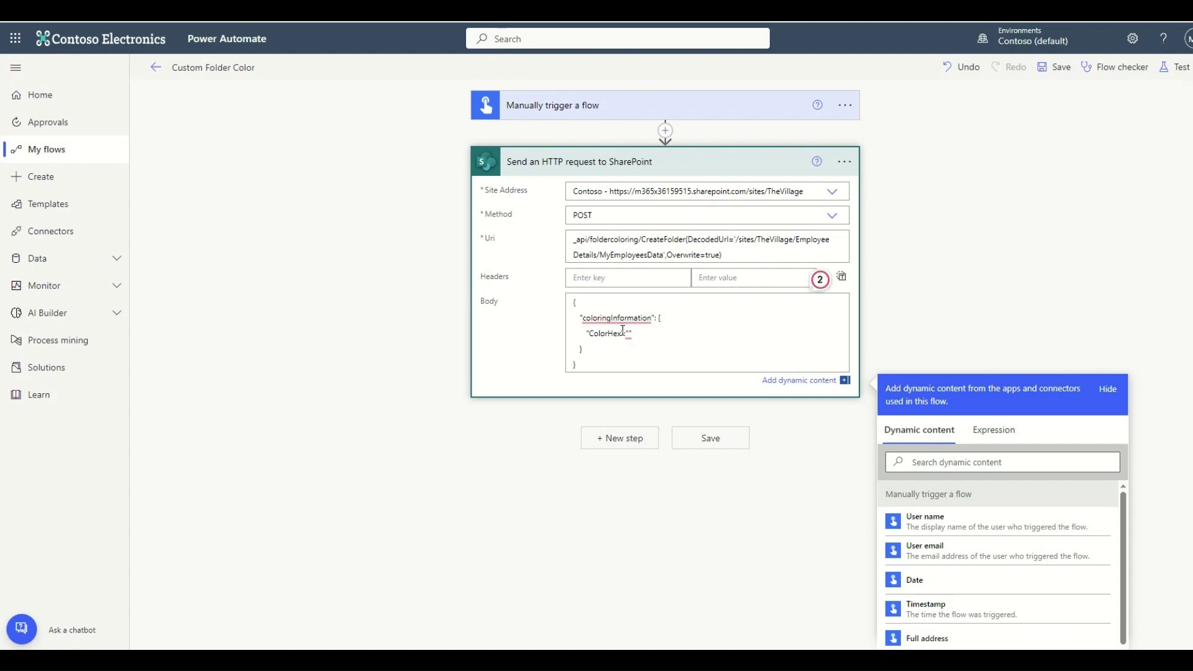
mouse_move(628, 334)
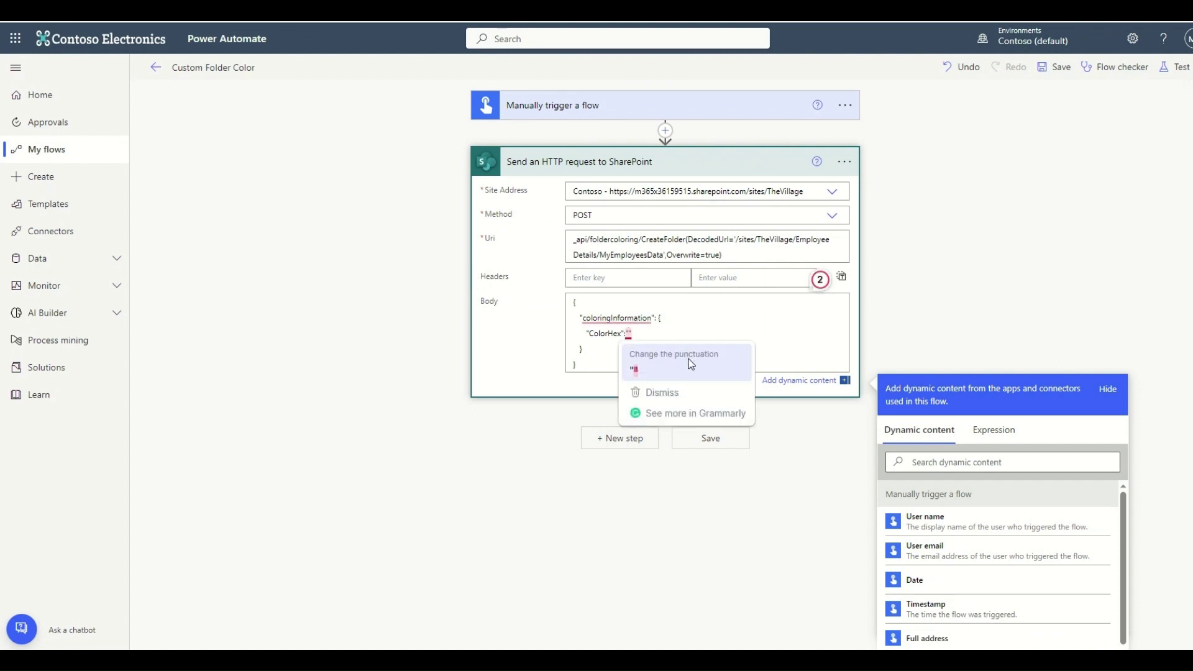
click(691, 364)
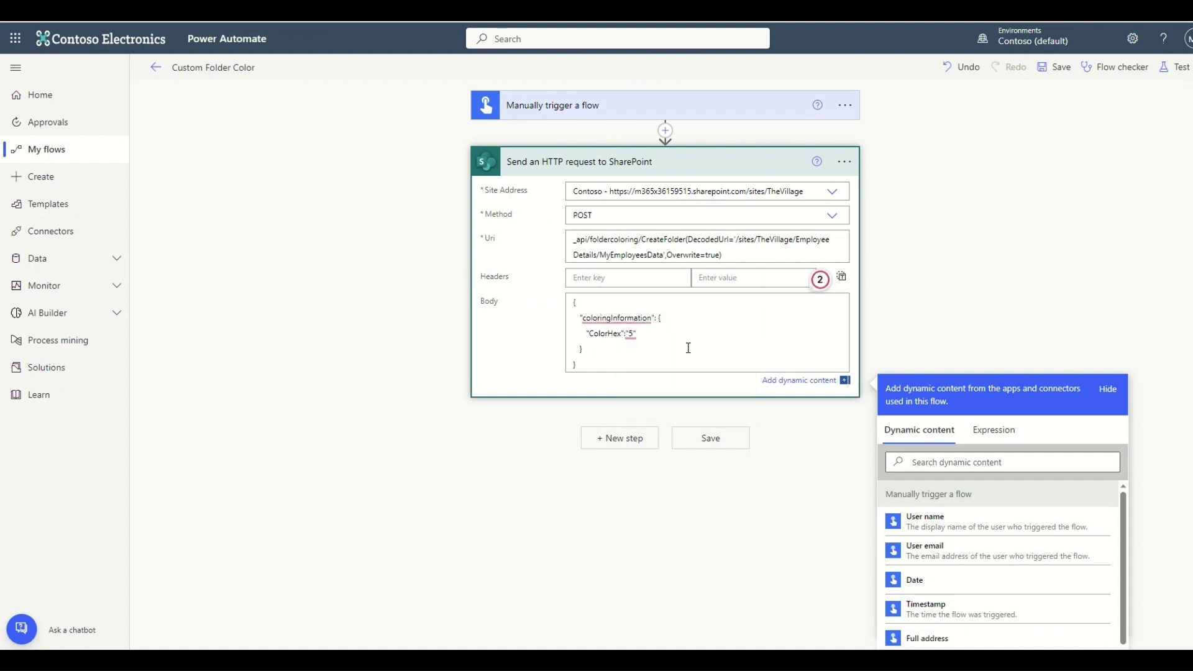
text(5)
drag(599, 255, 669, 254)
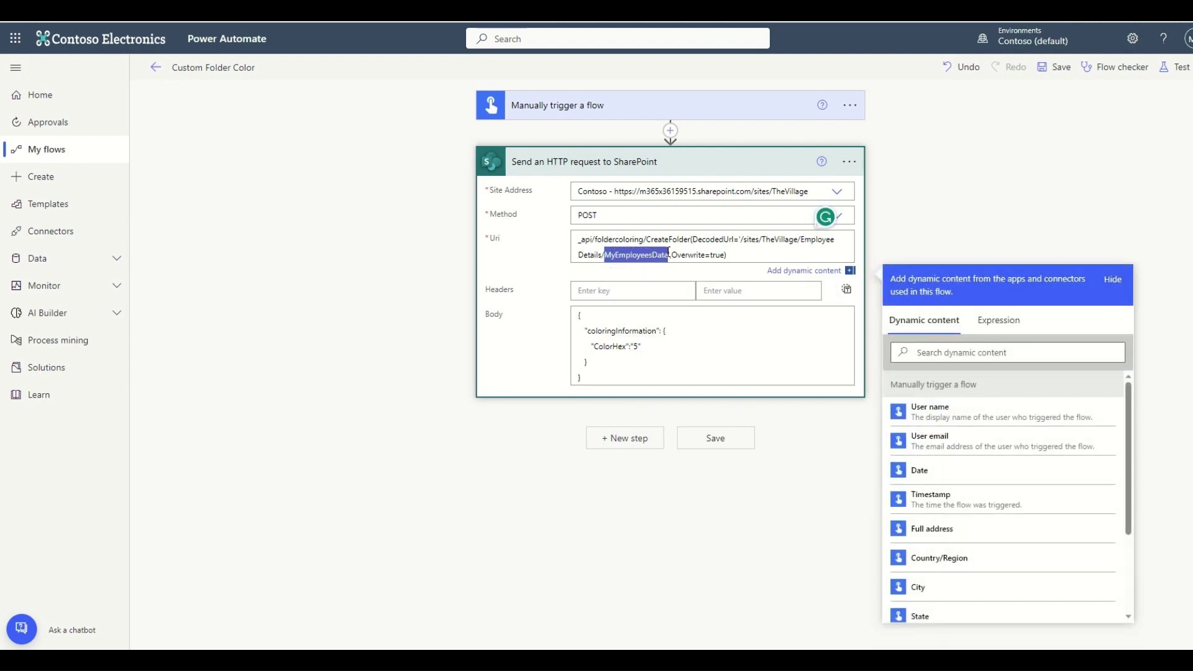
click(719, 335)
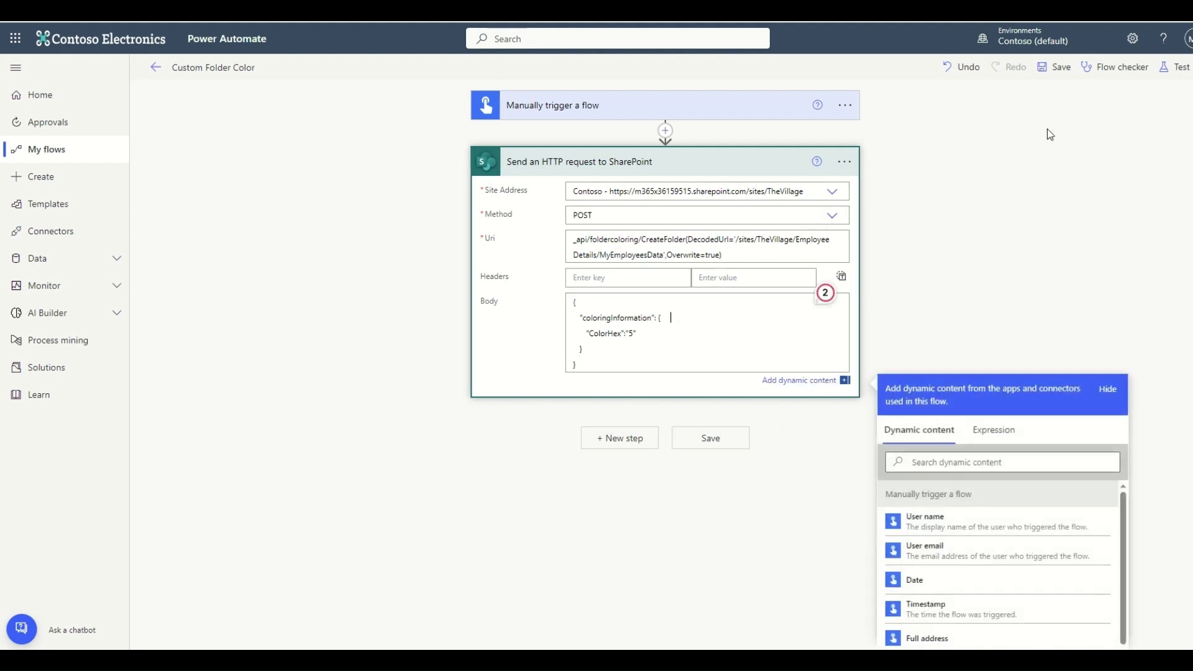
- Save the edited flow and test it manually, running it through to its run details
click(1183, 70)
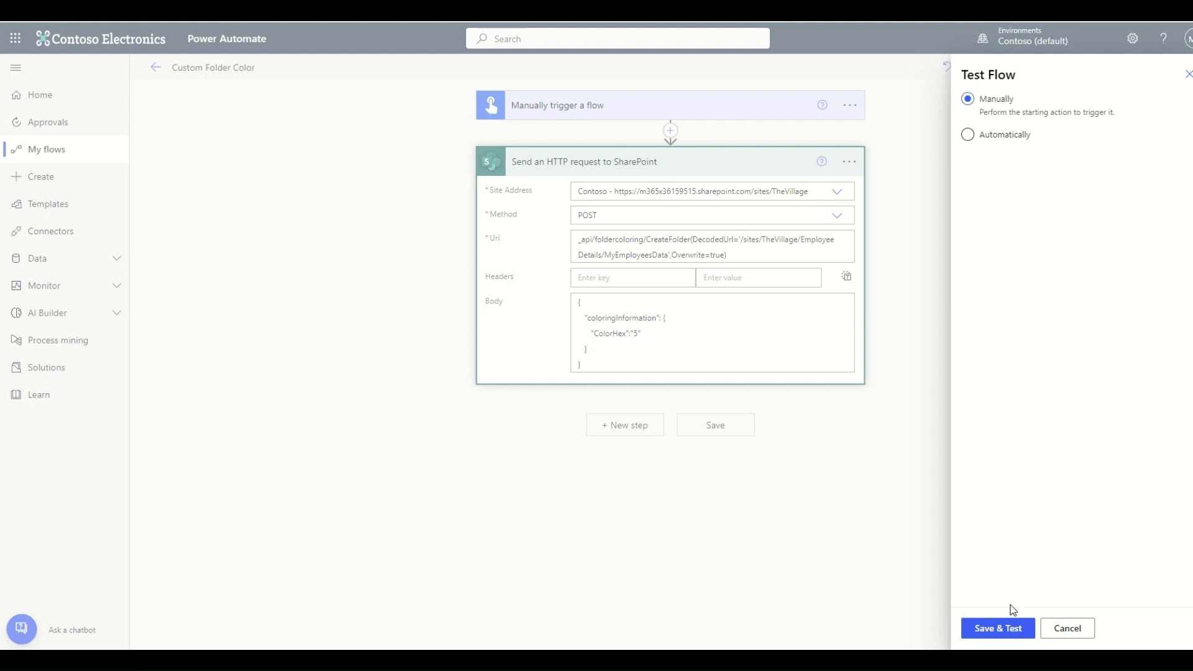
click(1010, 629)
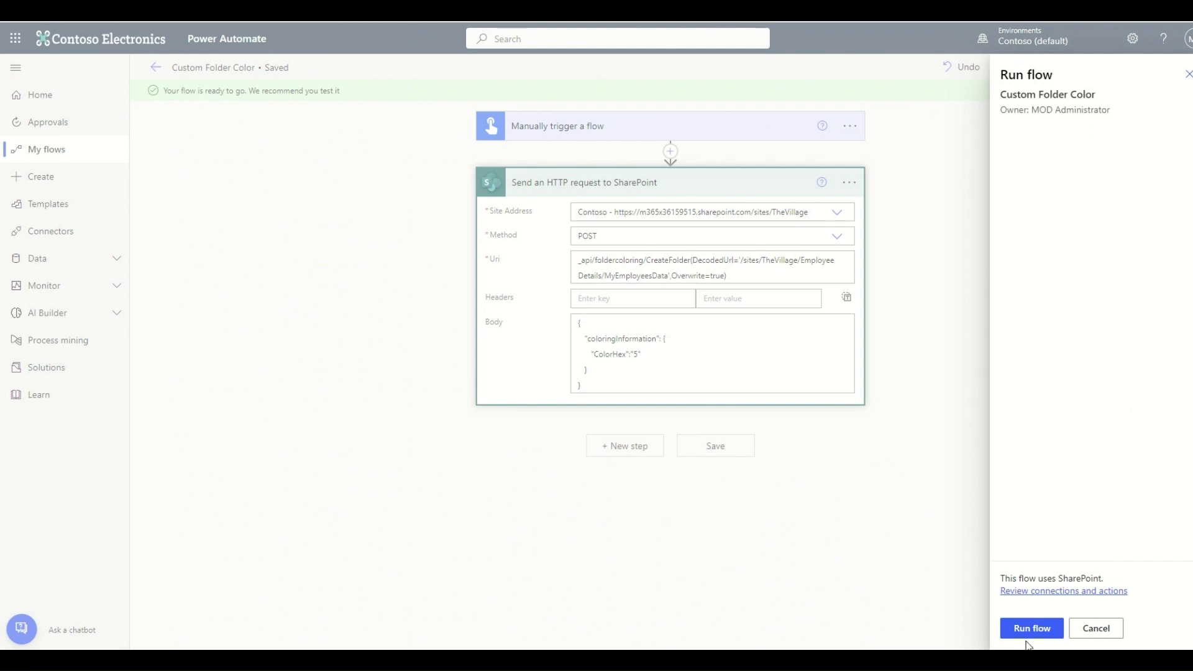
click(1029, 636)
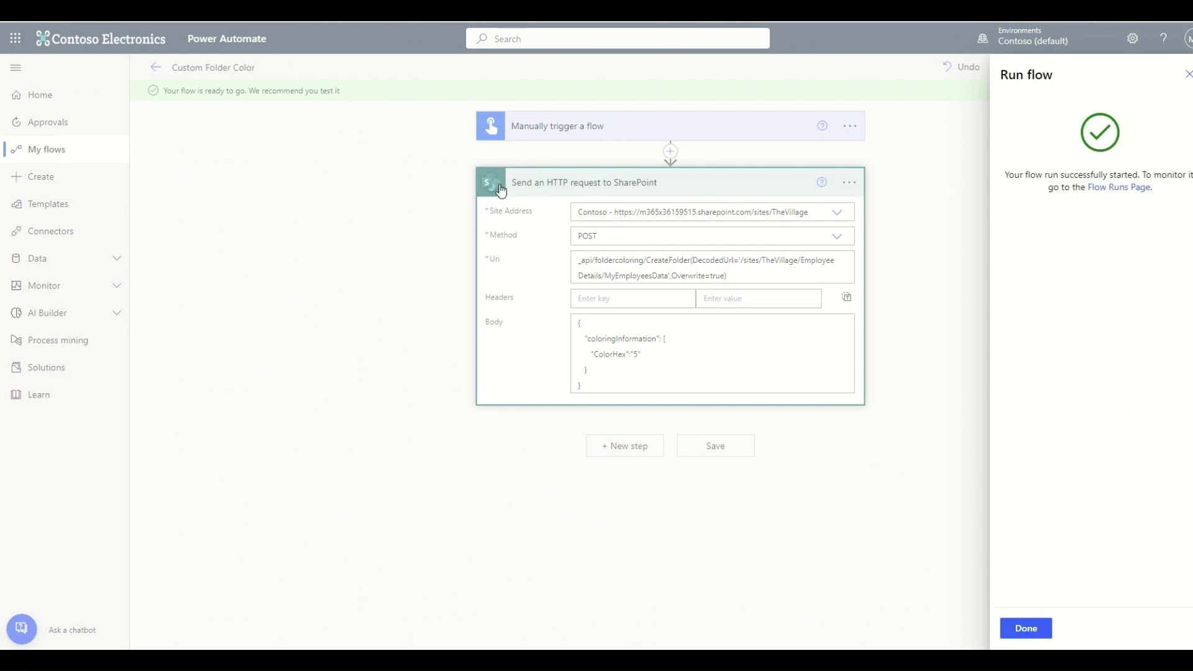
click(1037, 631)
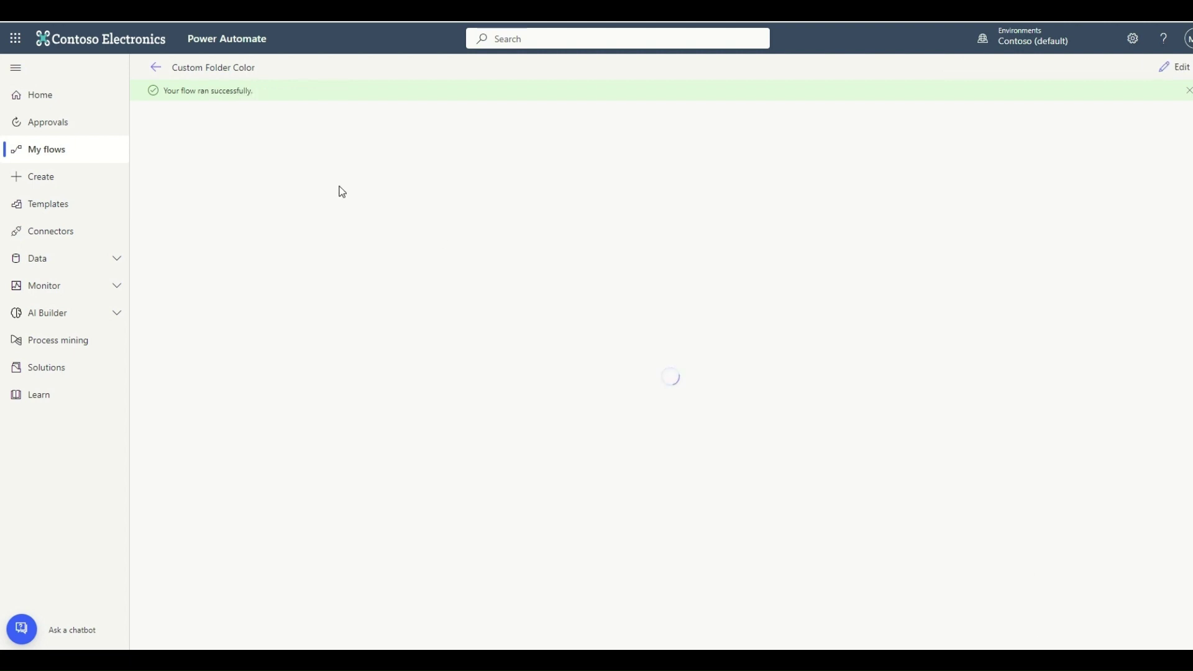
- Check the new run's status and examine the CreateFolder Uri in the HTTP request action's inputs
drag(173, 93, 244, 92)
click(628, 197)
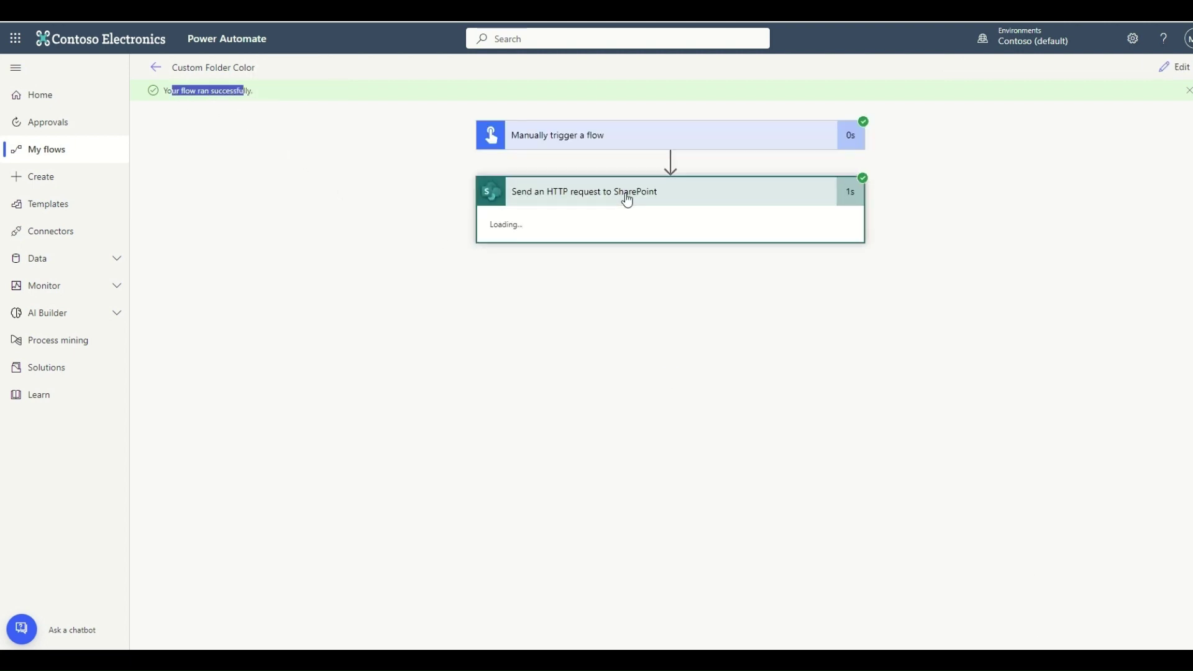
triple_click(624, 376)
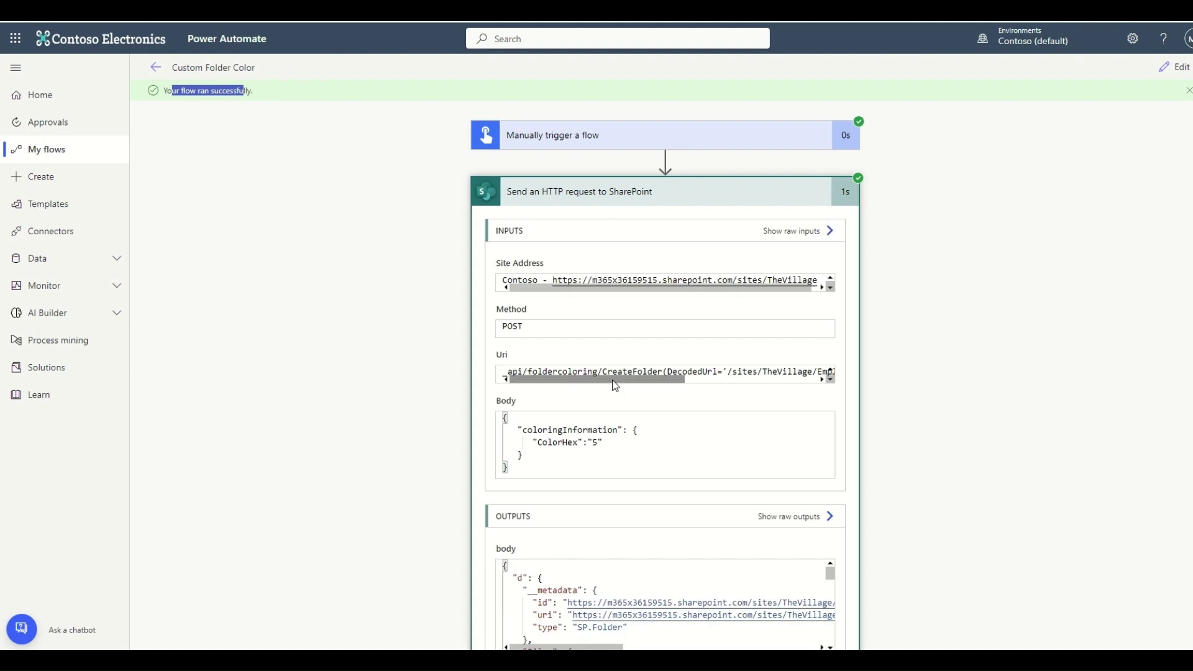
drag(584, 373, 628, 371)
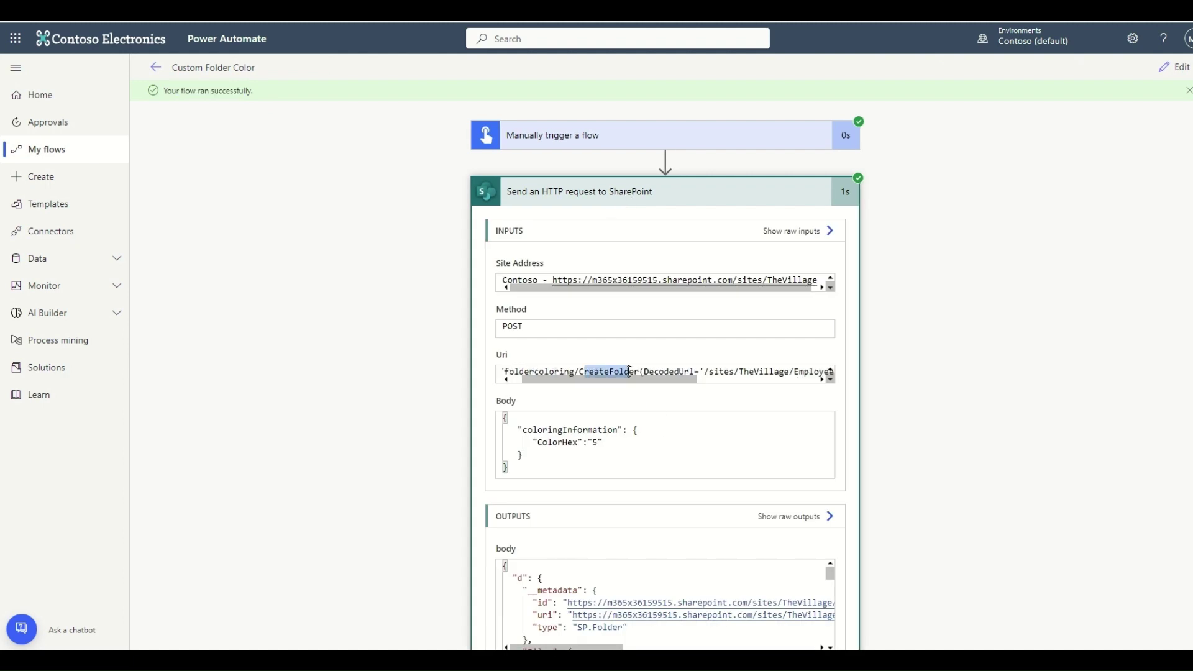
- Examine the ColorHex line in the run's Body, then refresh SharePoint's Employee Details library to check for the new folder
drag(535, 442, 603, 443)
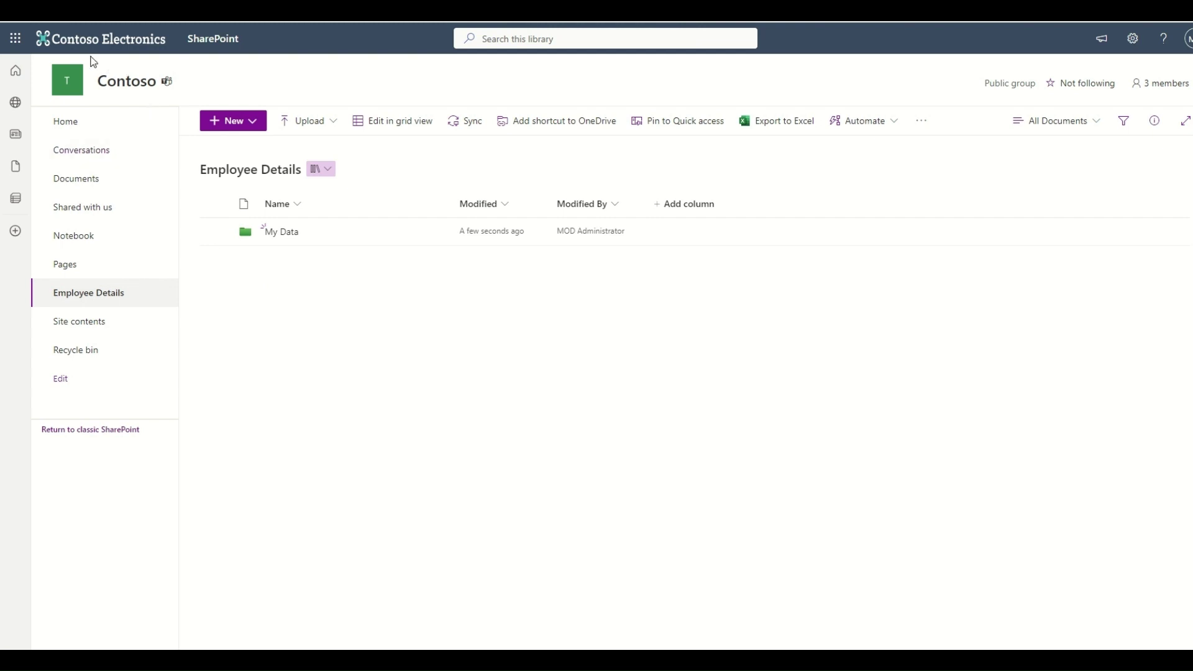
right_click(375, 347)
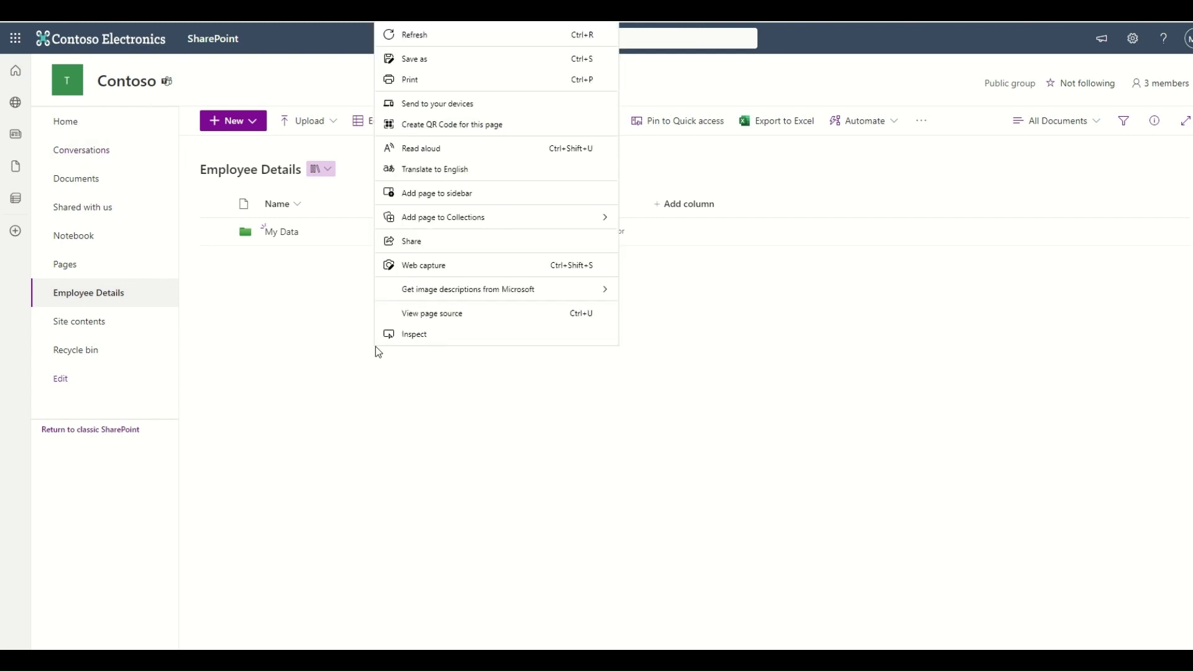
click(399, 38)
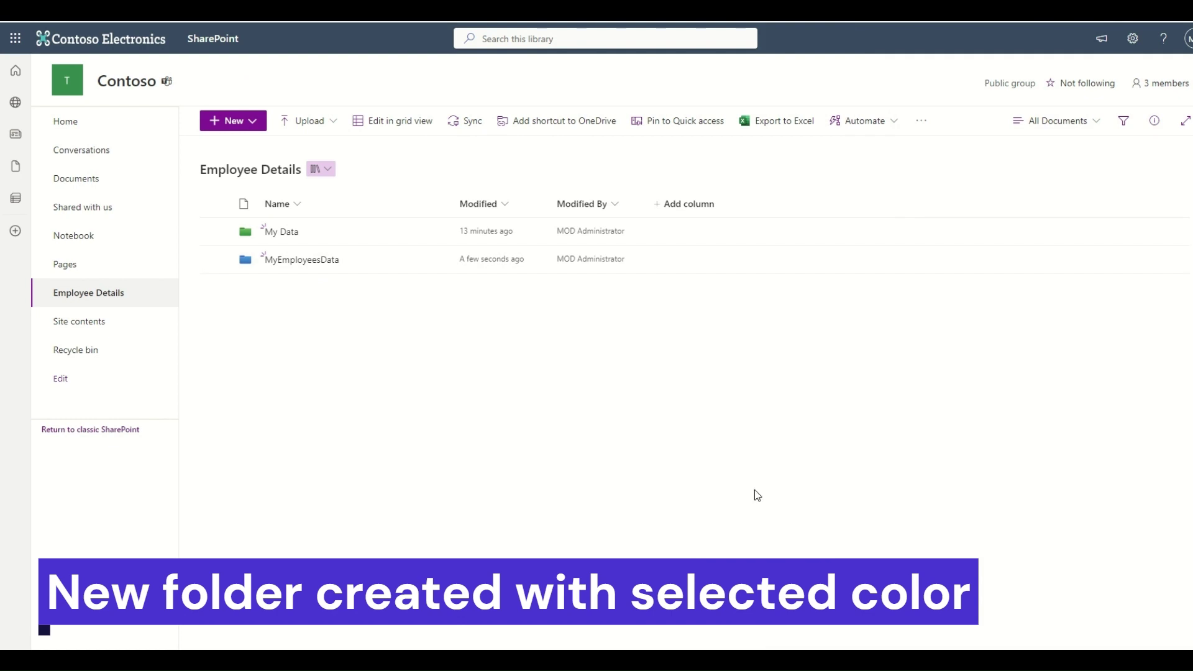
- Switch to Notepad and review the Rename a Folder note with its RenameFolder endpoint template
key(alt+Tab)
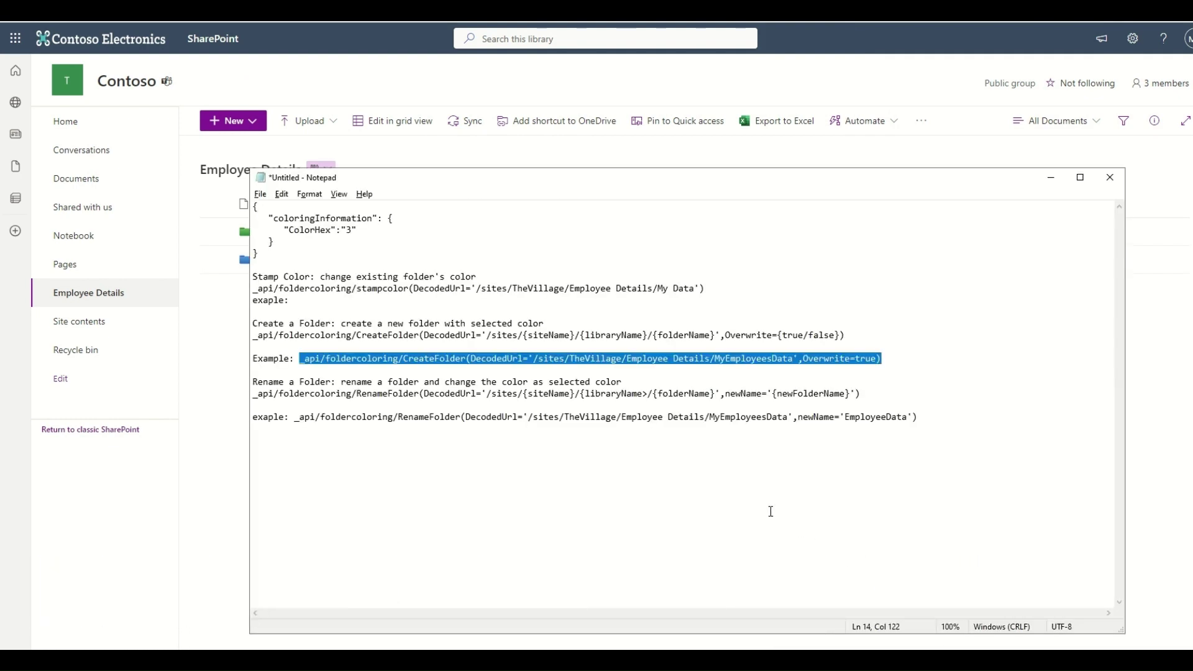
click(767, 503)
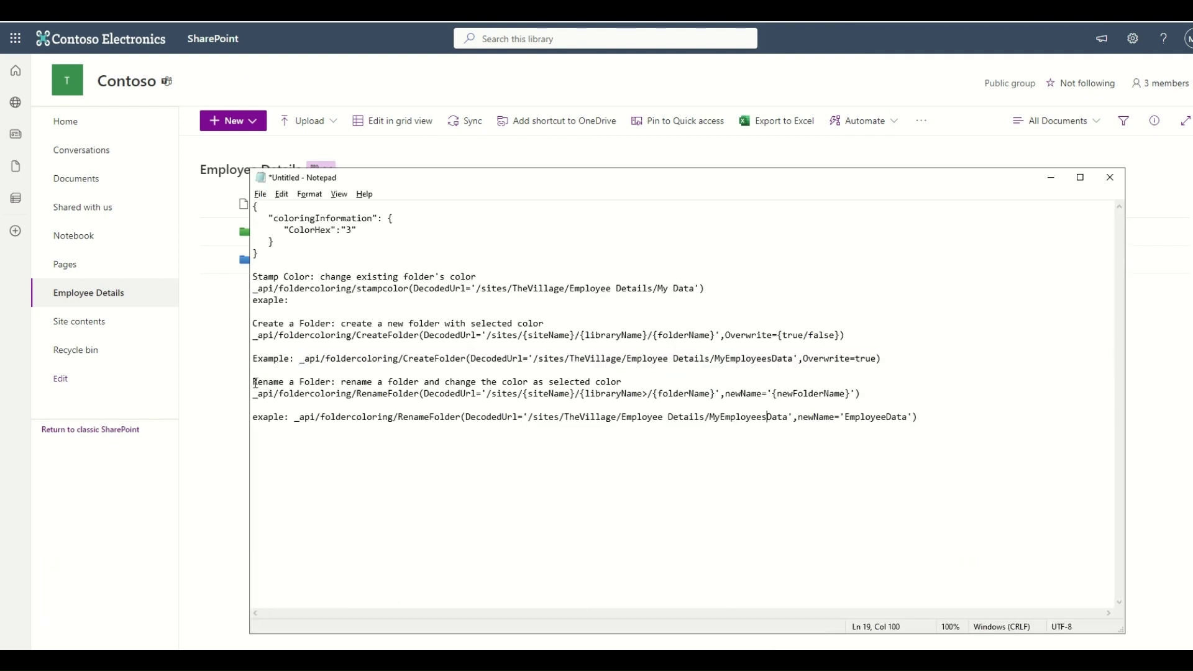
drag(254, 382, 330, 382)
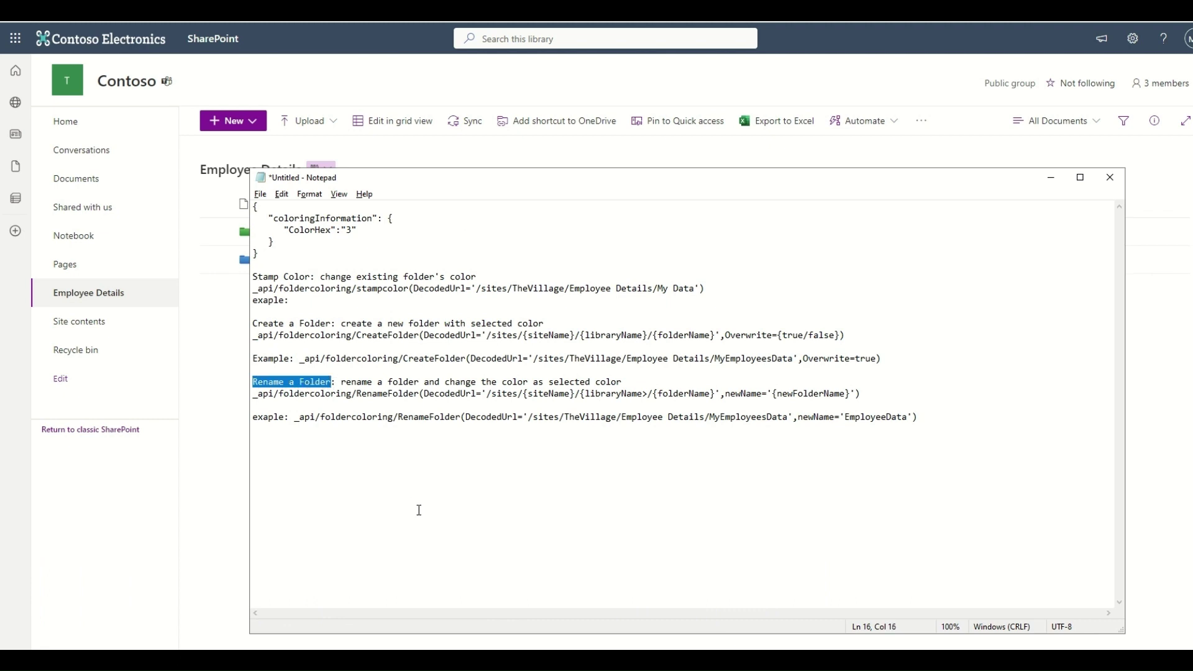
click(299, 400)
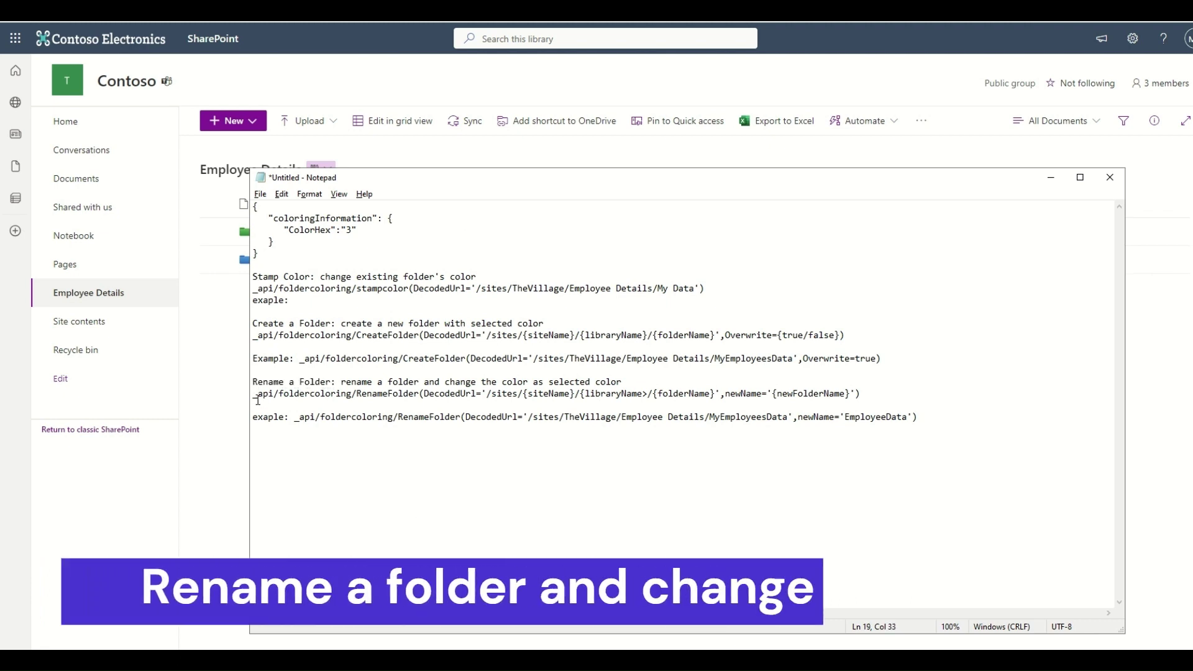
drag(255, 393, 357, 393)
drag(364, 393, 421, 392)
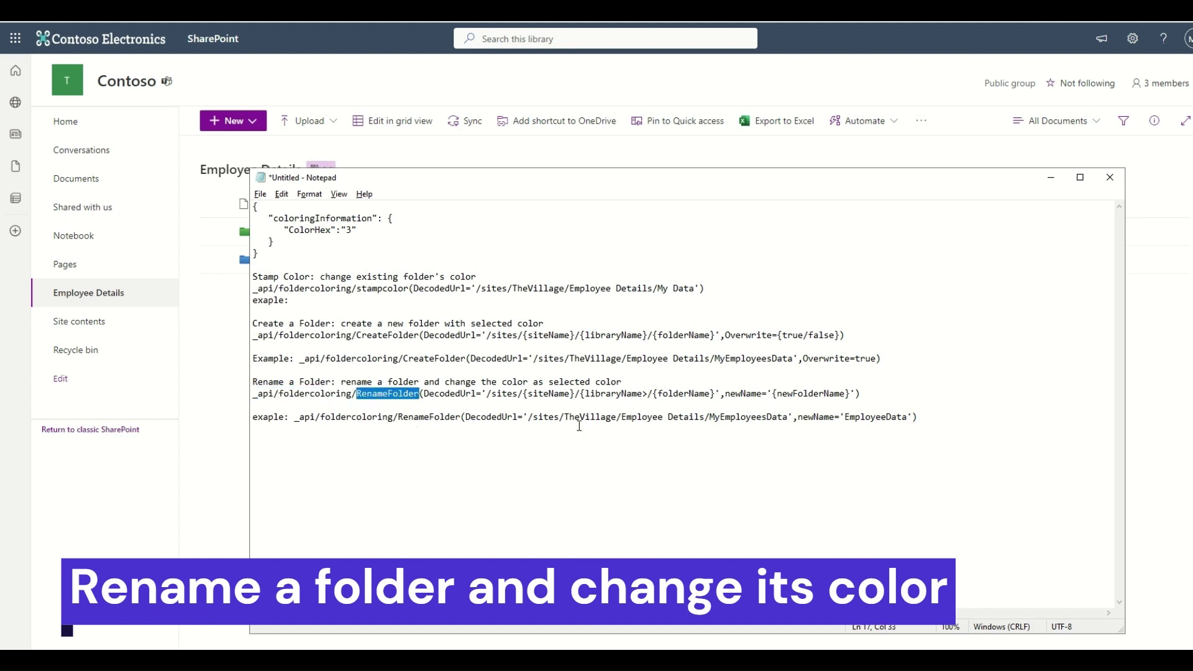
- Edit the flow in Power Automate, replacing the HTTP request's Uri with Notepad's example _api/foldercoloring/RenameFolder(DecodedUrl='/sites/TheVillage/Employee Details/MyEmployeesData',newName='EmployeeData')
drag(937, 419, 296, 426)
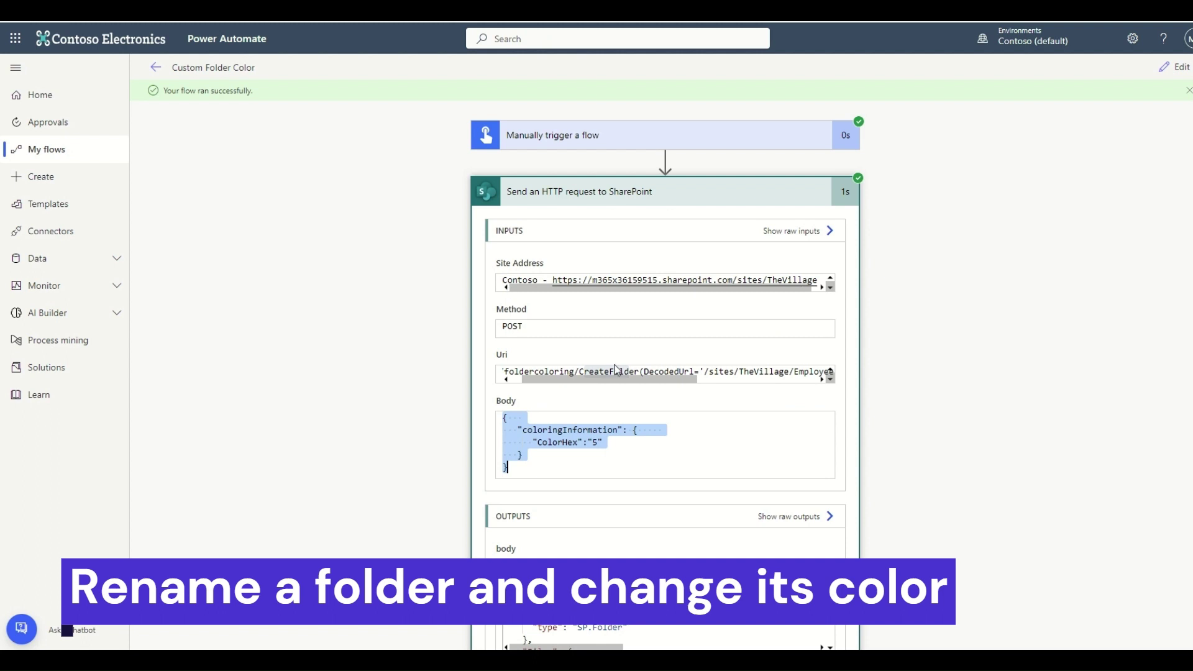
click(1168, 73)
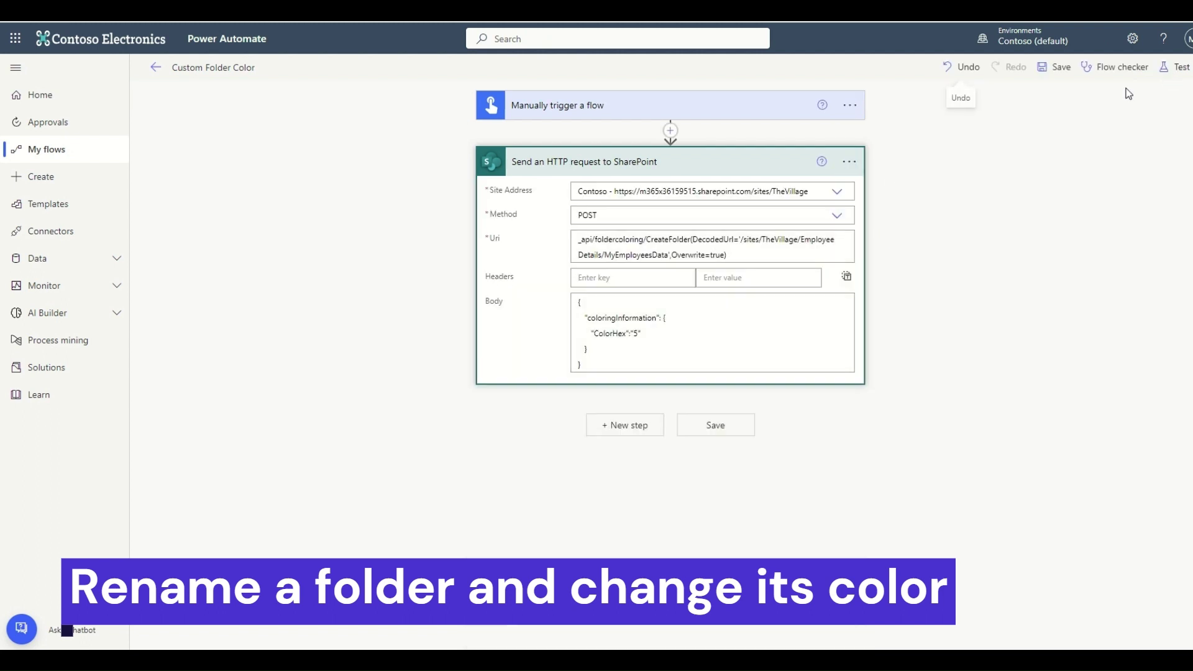
click(675, 255)
key(ctrl+a)
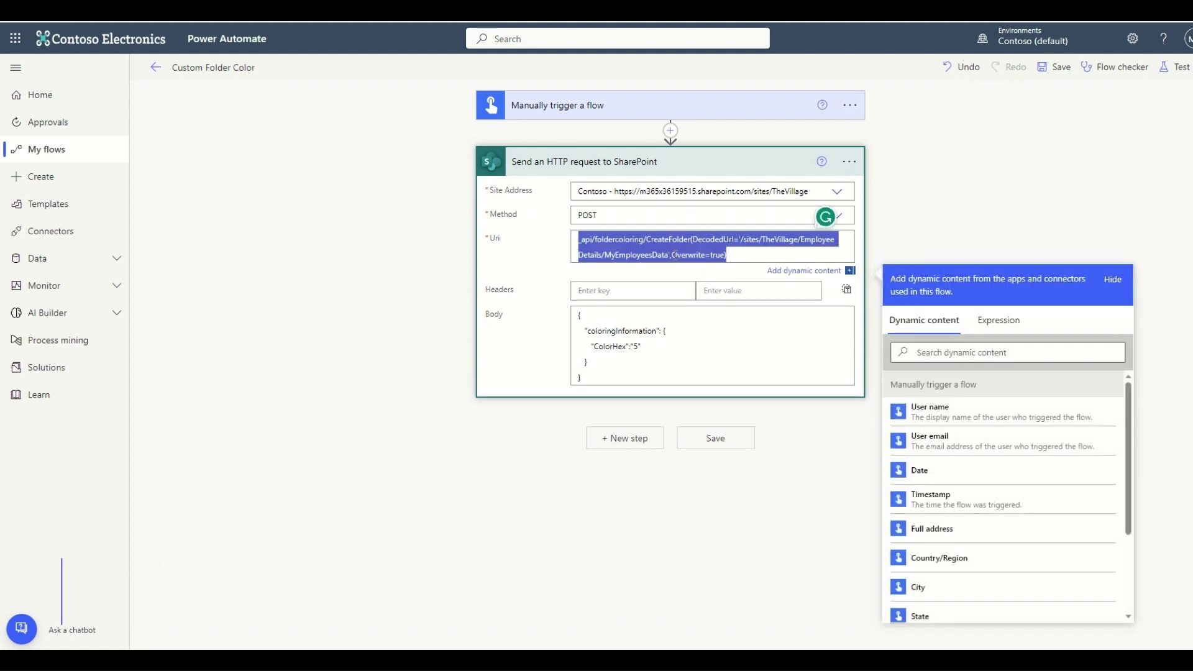
text(_api/foldercoloring/RenameFolder(DecodedUrl='/sites/TheVillage/Employee Details/MyEmployeesData',NewName='EmployeeData'))
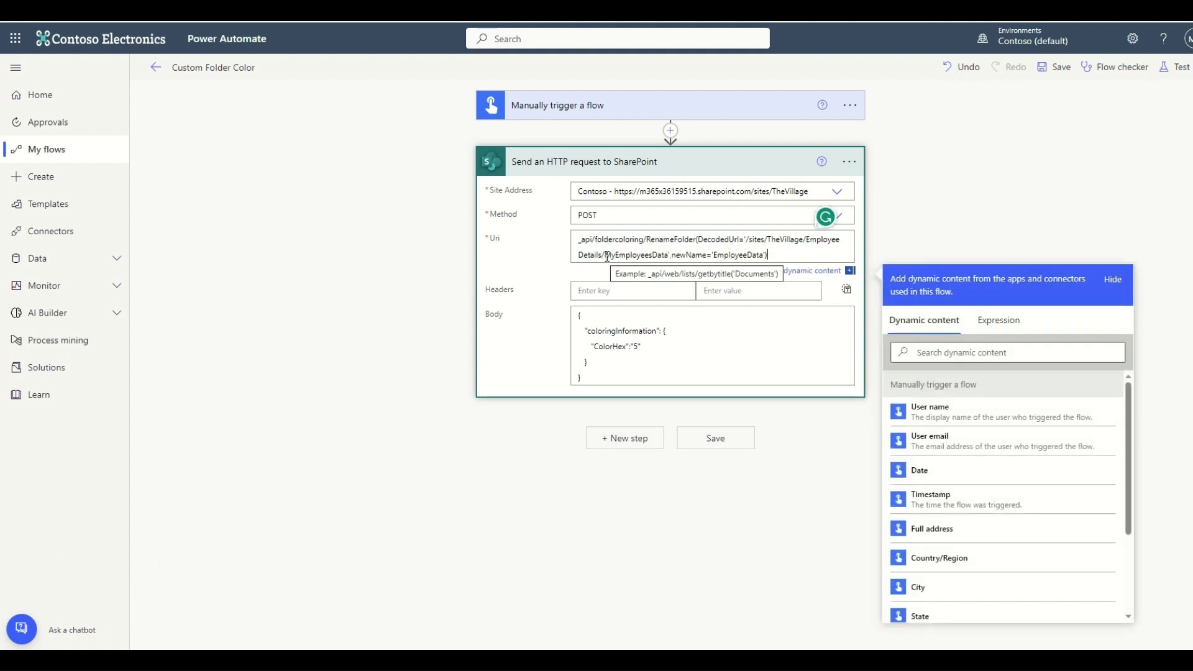
- Check the folder names in the Uri and set ColorHex to "1" in the coloringInformation JSON of the HTTP request's Body
drag(607, 255, 766, 255)
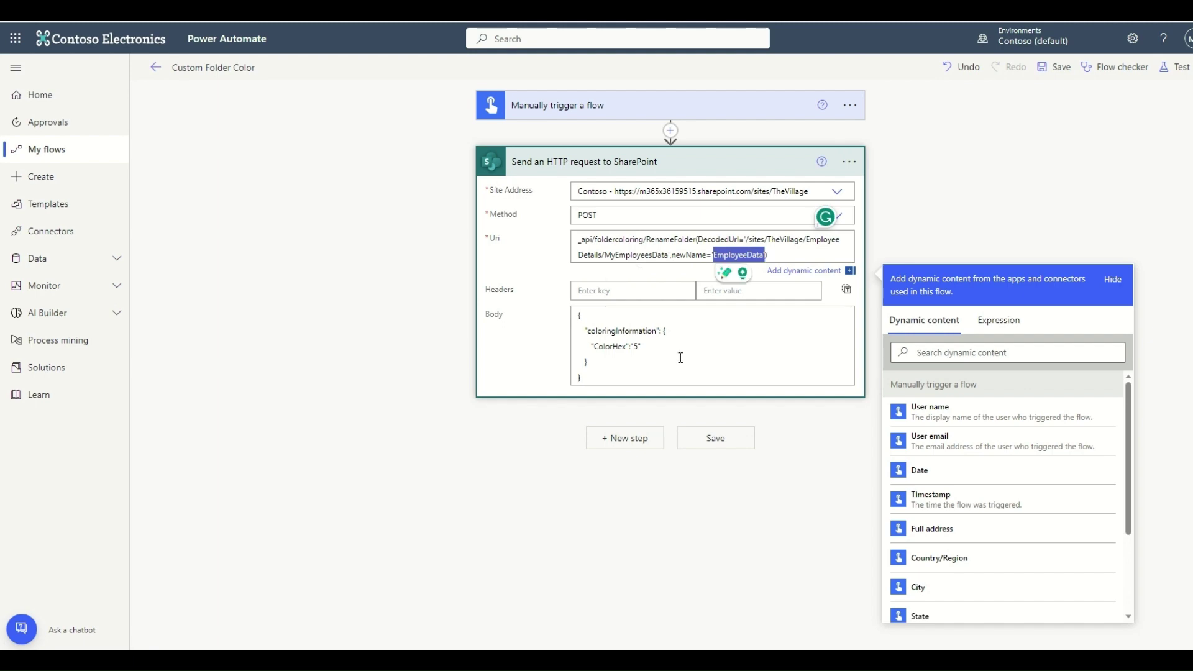
click(680, 358)
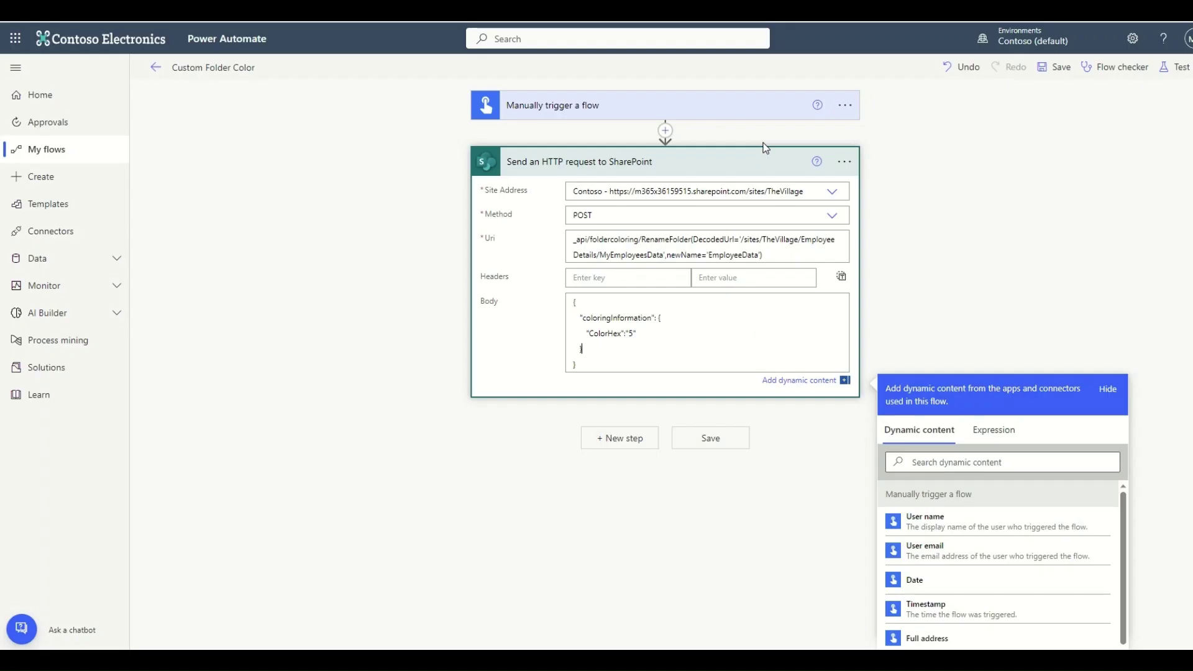
click(633, 334)
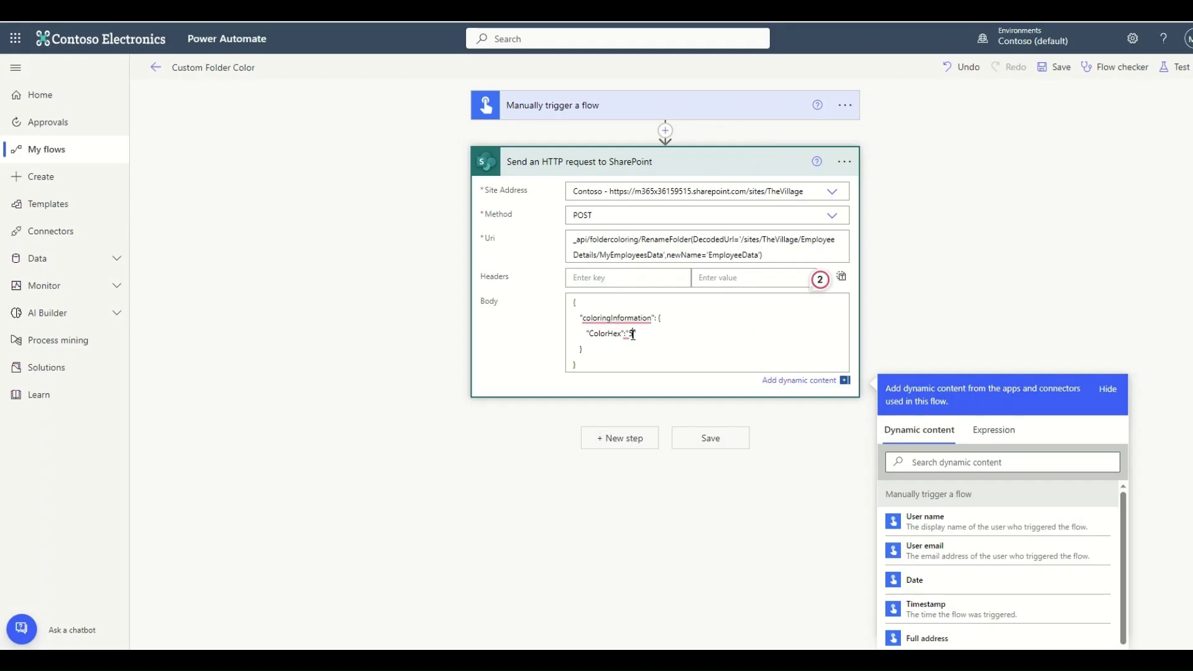
key(BackSpace)
text(1)
- Save the flow with the RenameFolder request and run a manual test through to its run details
click(1061, 71)
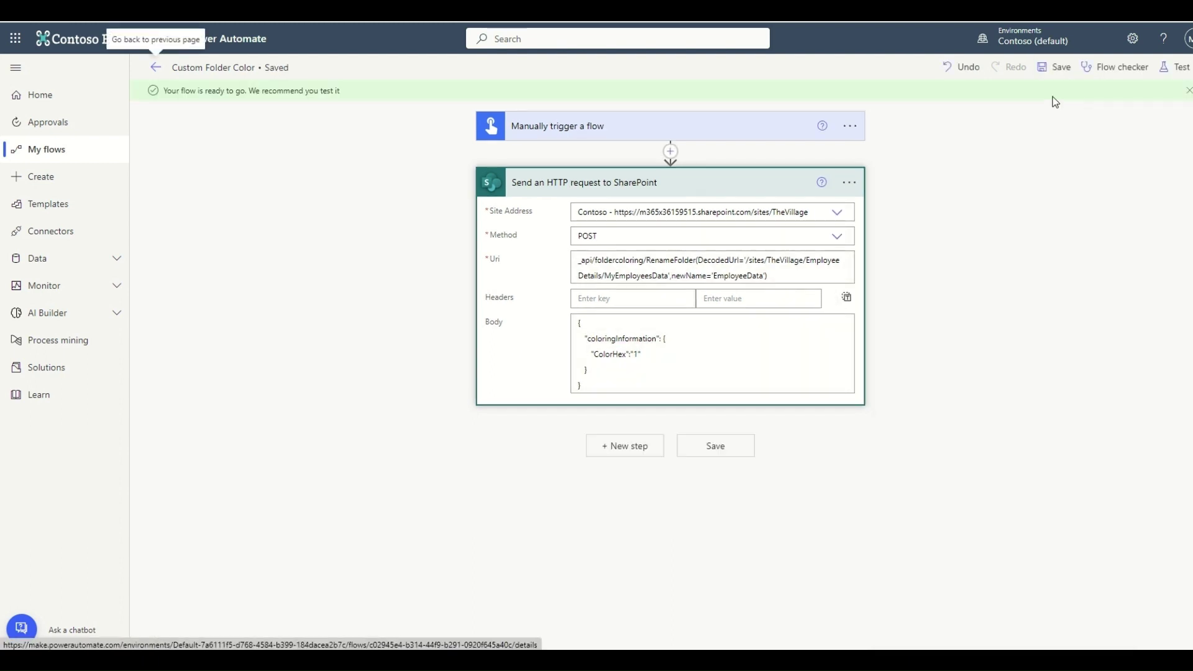
click(1174, 67)
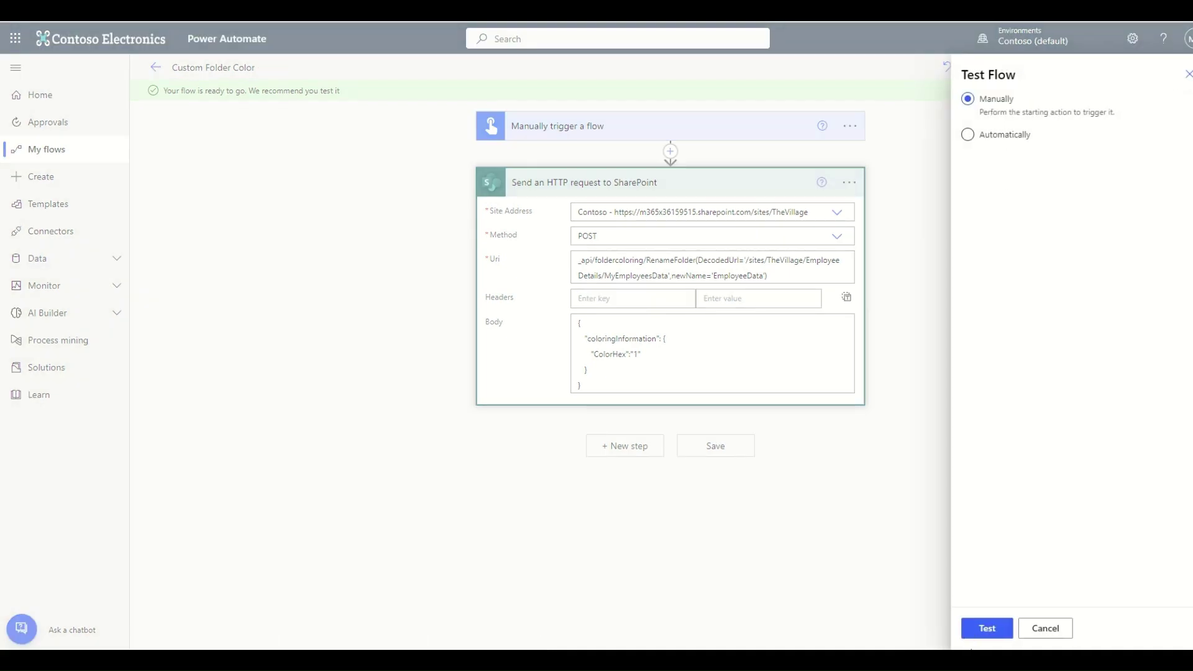
click(986, 637)
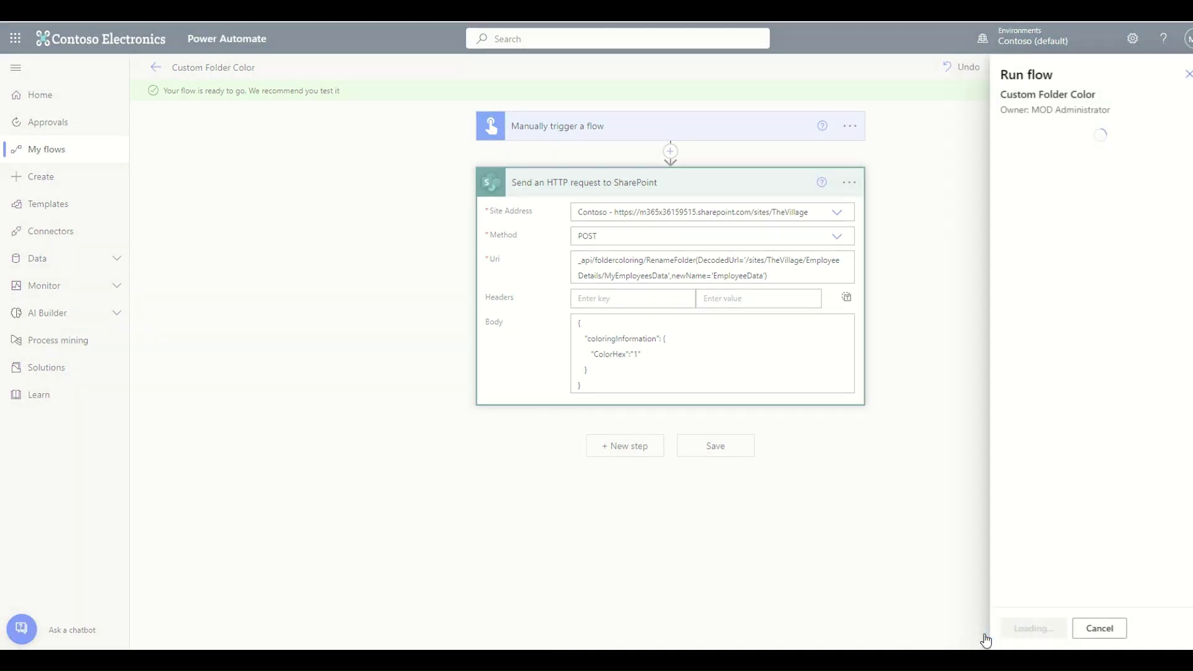
click(1038, 635)
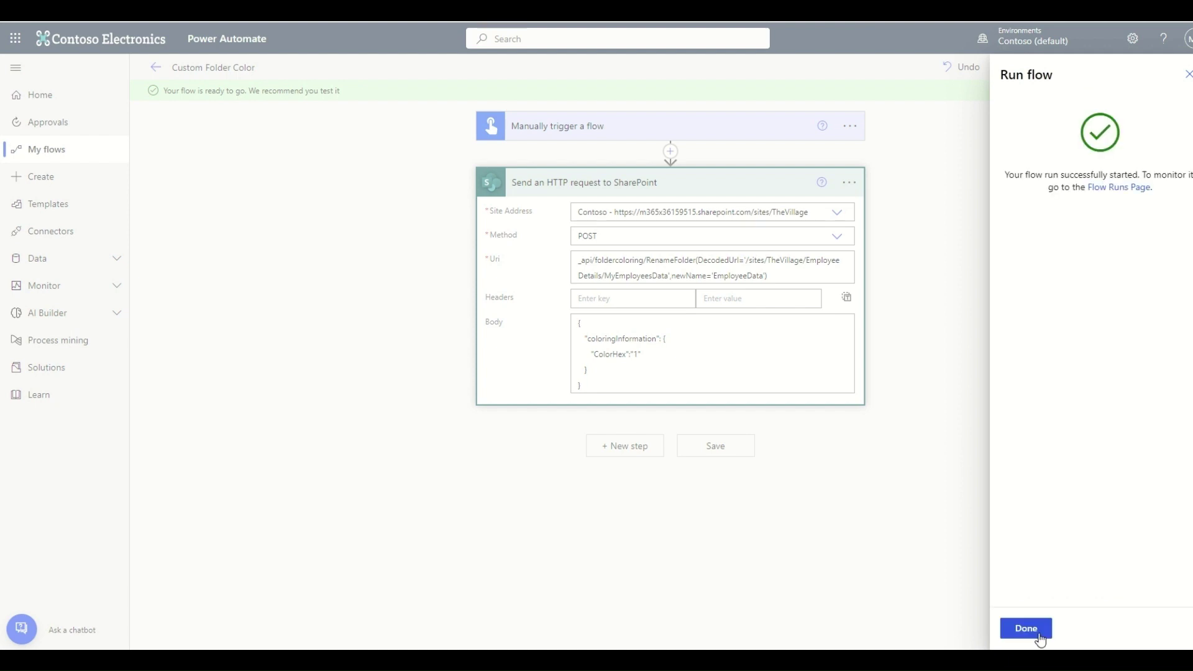
click(1025, 629)
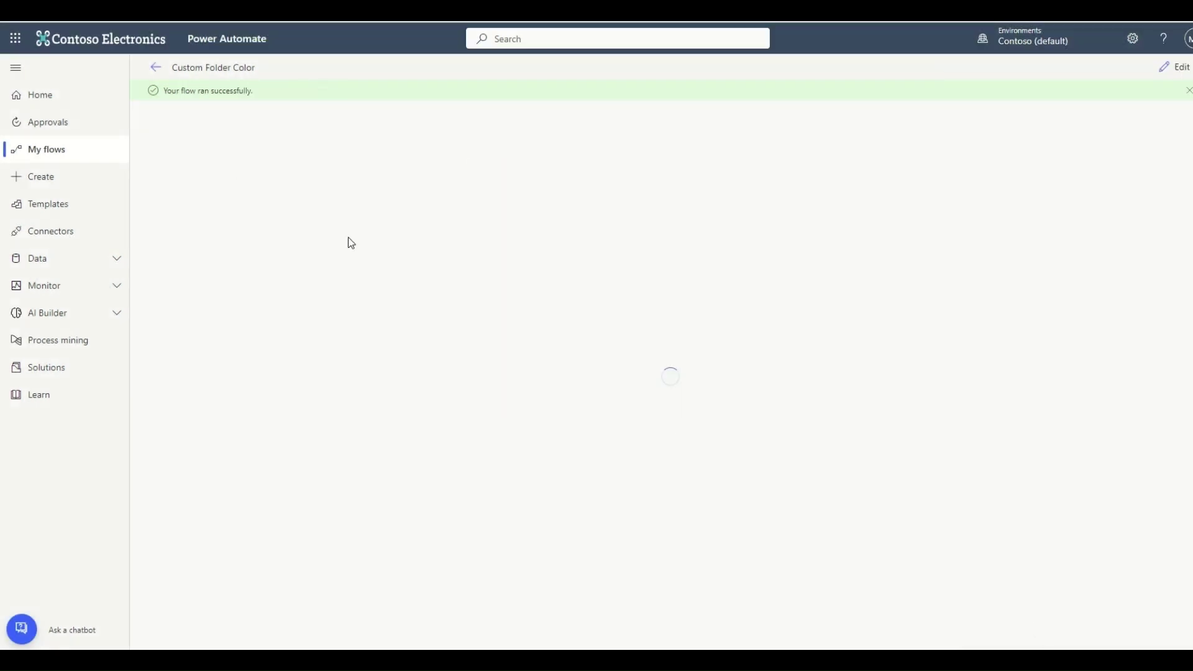
- Check the rename run's status and examine the ColorHex line in the HTTP request action's inputs
drag(173, 91, 280, 92)
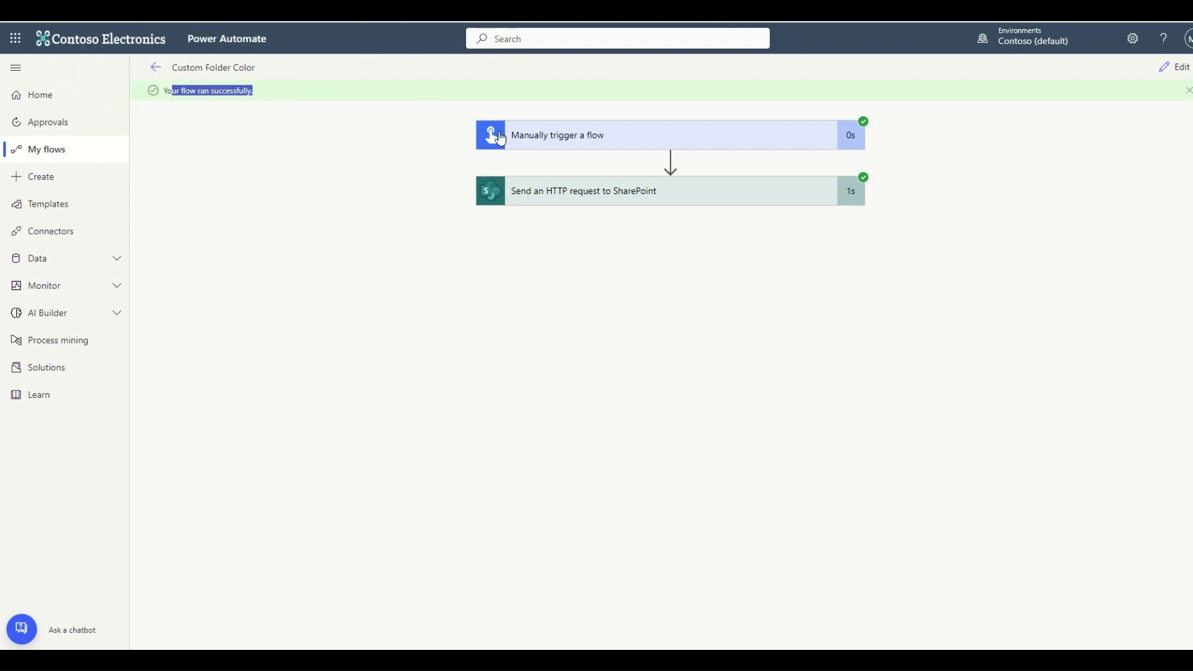
click(602, 193)
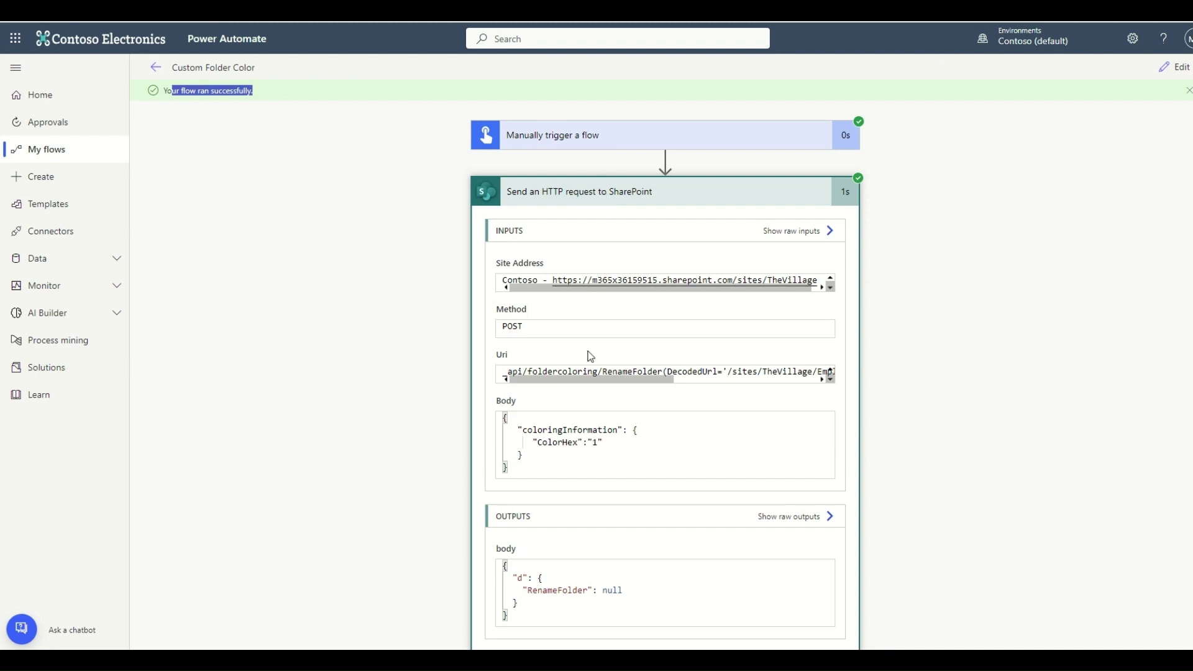
drag(537, 439, 617, 440)
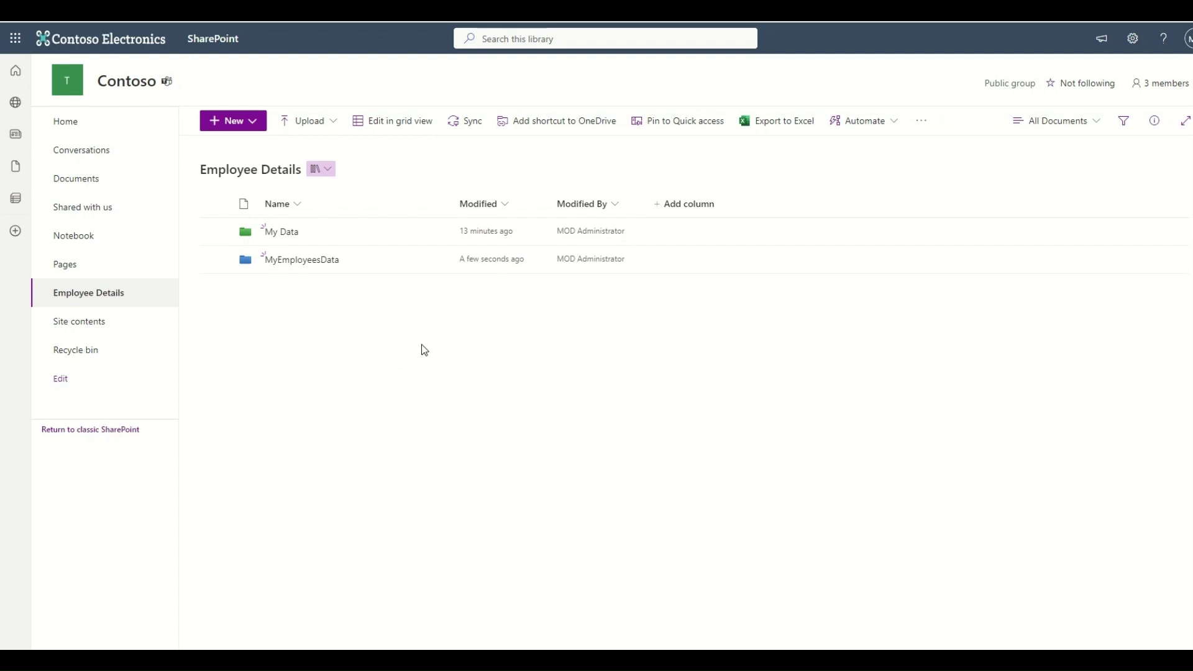
- Refresh the Employee Details library in SharePoint and select the EmployeeData folder to check its new name and color
right_click(421, 345)
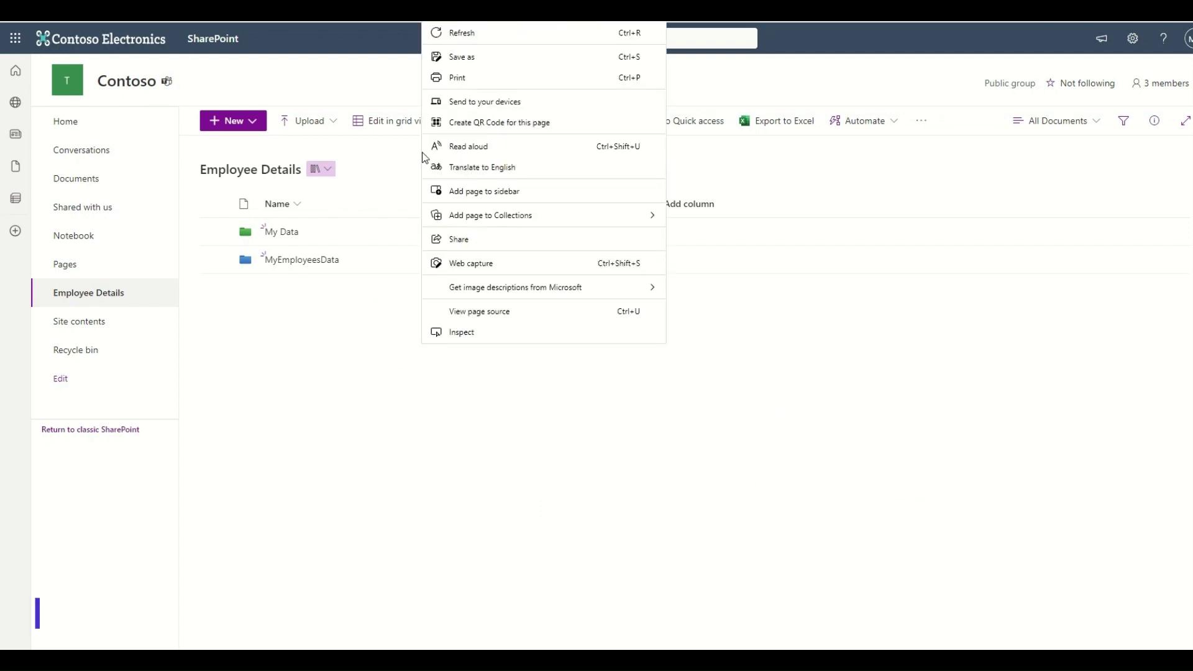
click(449, 34)
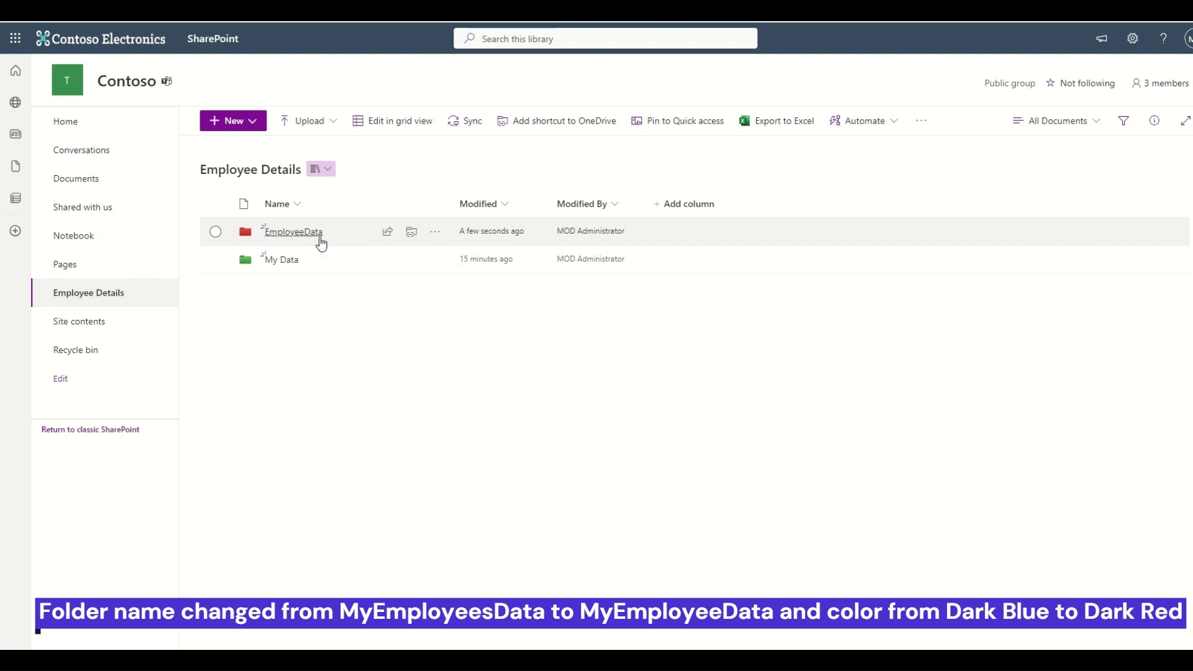
click(474, 237)
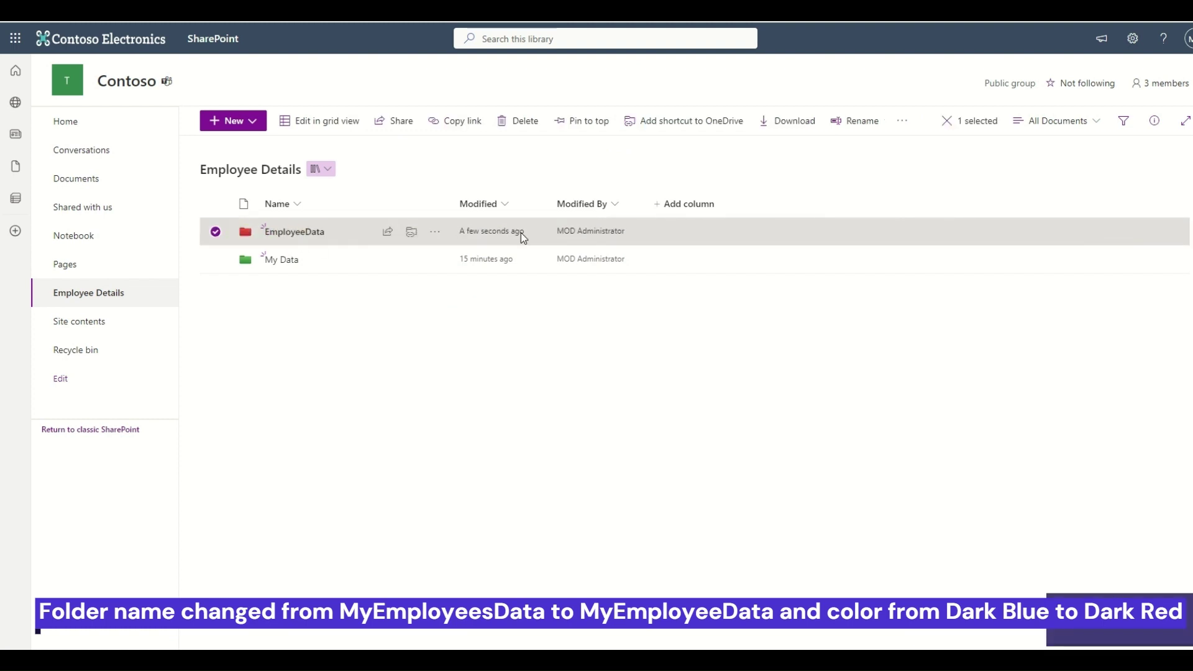